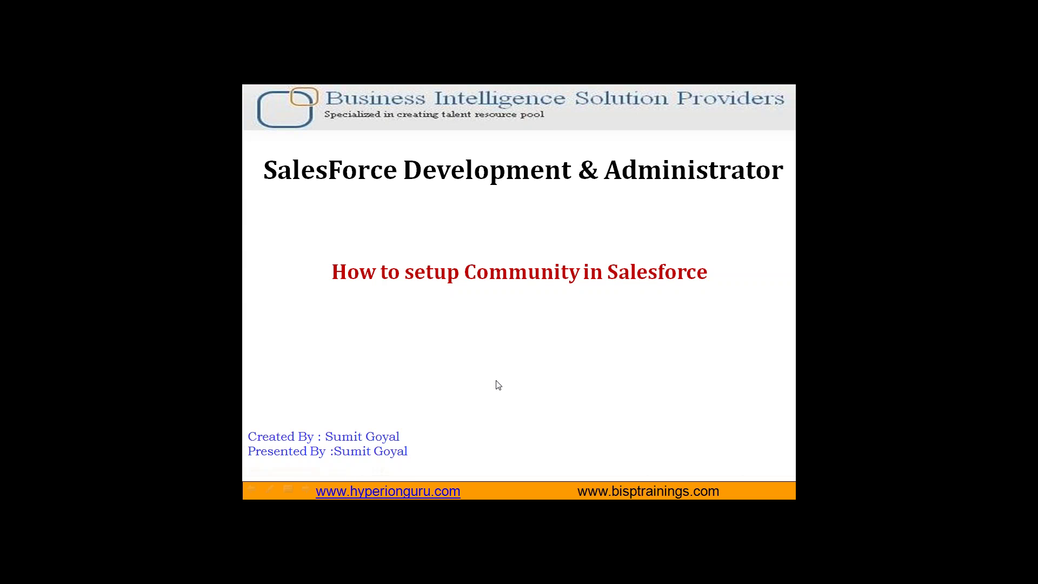
- Switch from the slideshow to Salesforce Setup in the browser and open the Communities settings under Customize
key(Escape)
key(alt+Tab)
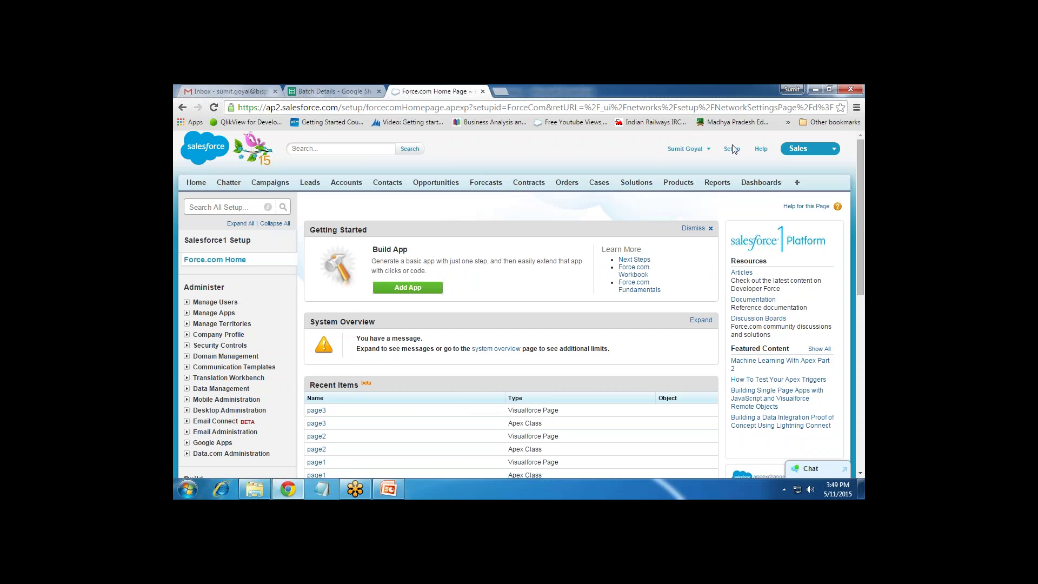
scroll(190, 285, down, 4)
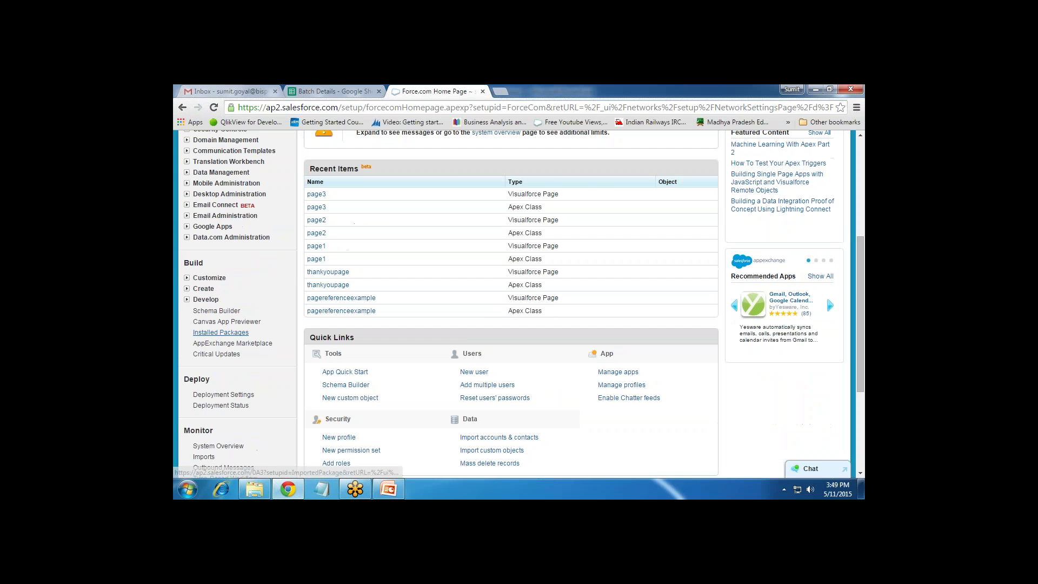
click(187, 279)
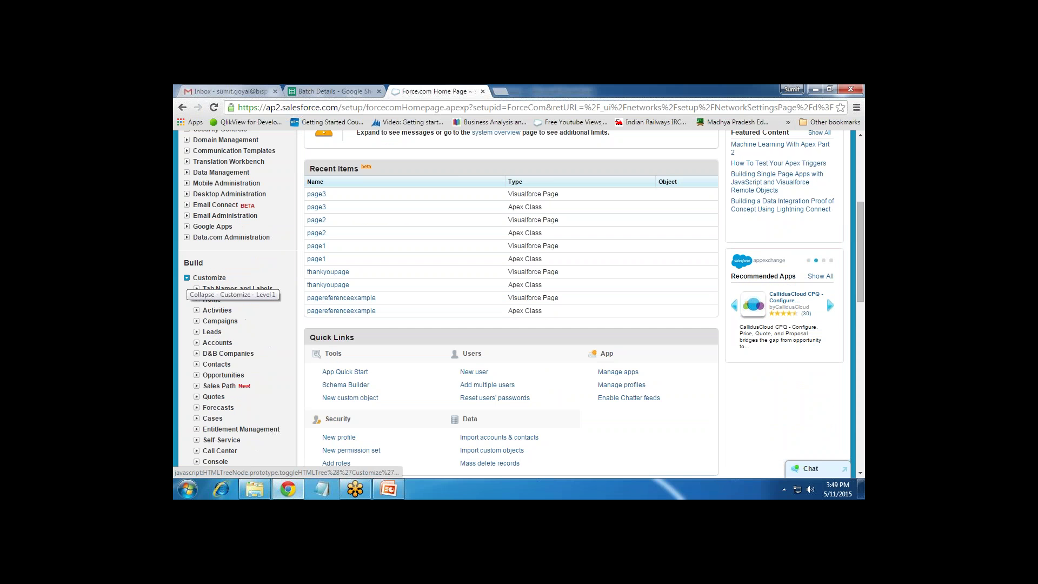
click(379, 91)
scroll(231, 338, down, 1)
scroll(231, 338, down, 6)
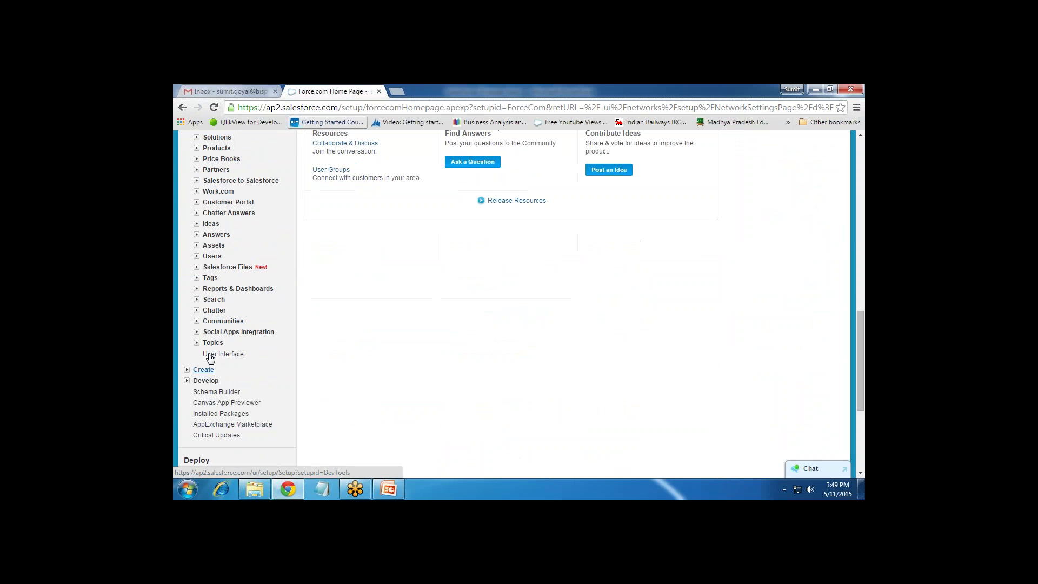
click(222, 321)
click(224, 332)
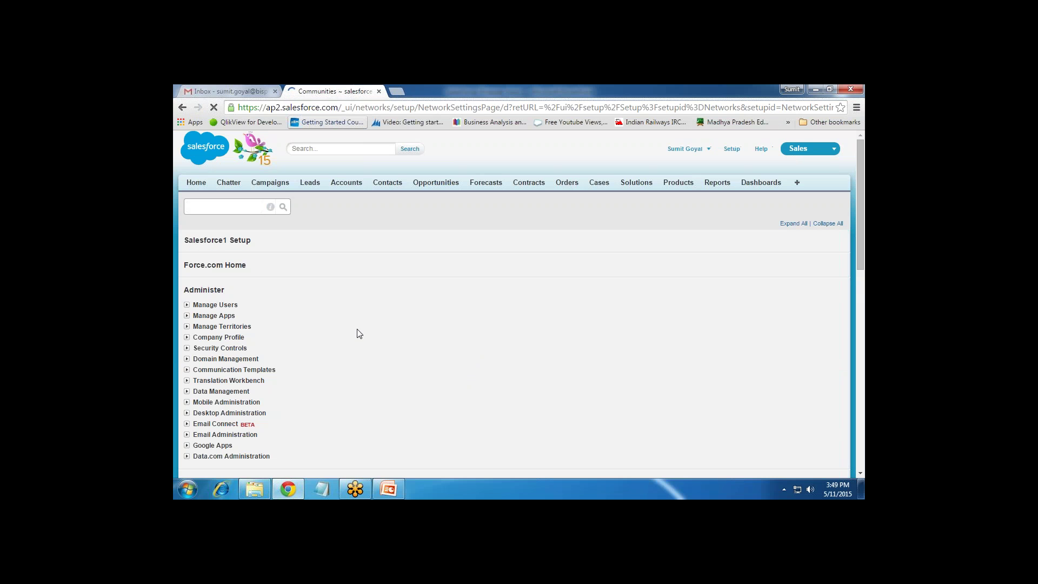
- Enable communities and enter BispCustomer as the domain name
click(313, 332)
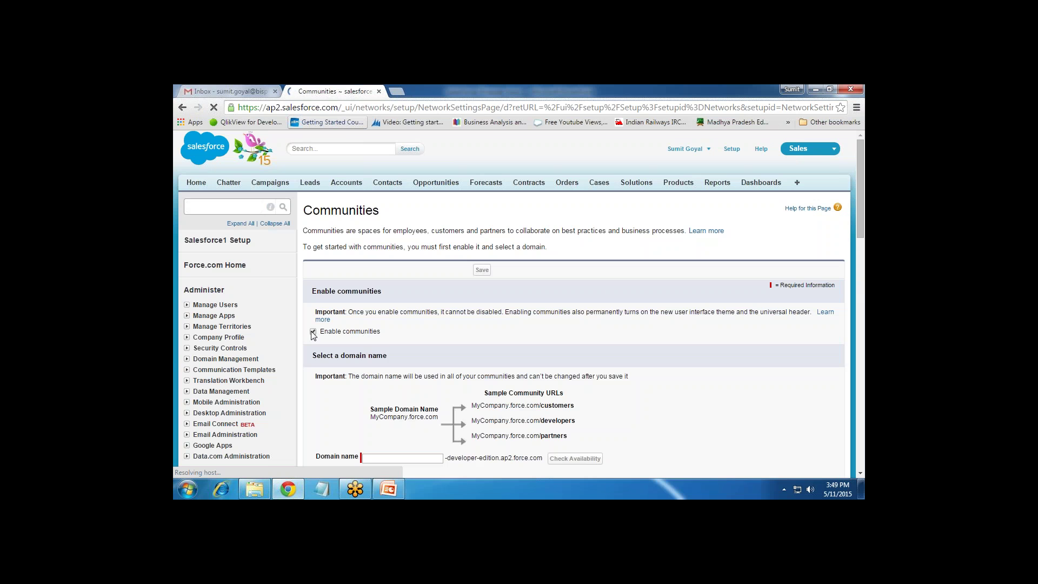
scroll(313, 335, down, 2)
click(401, 350)
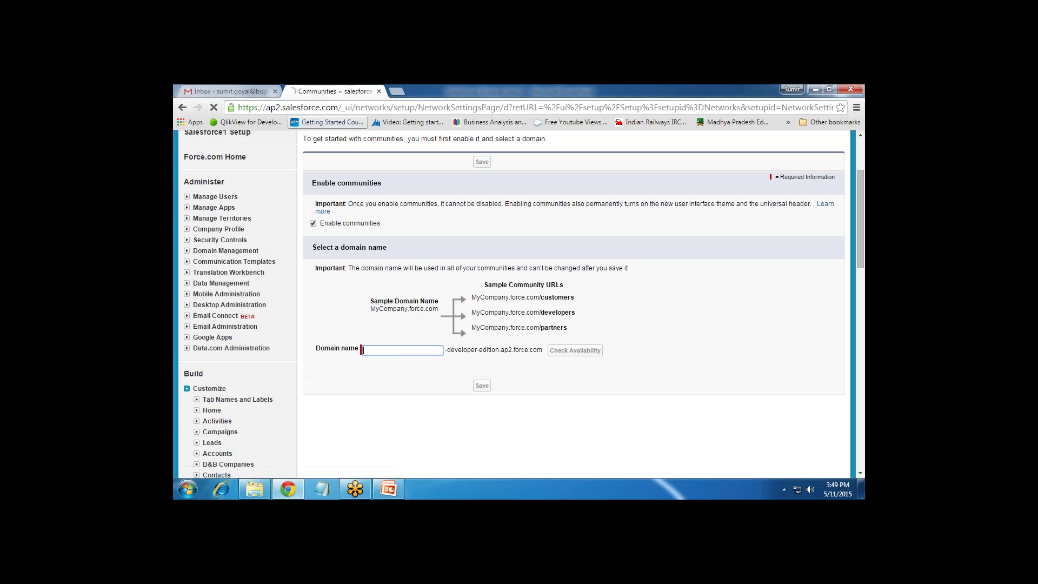
text(BispCustomer)
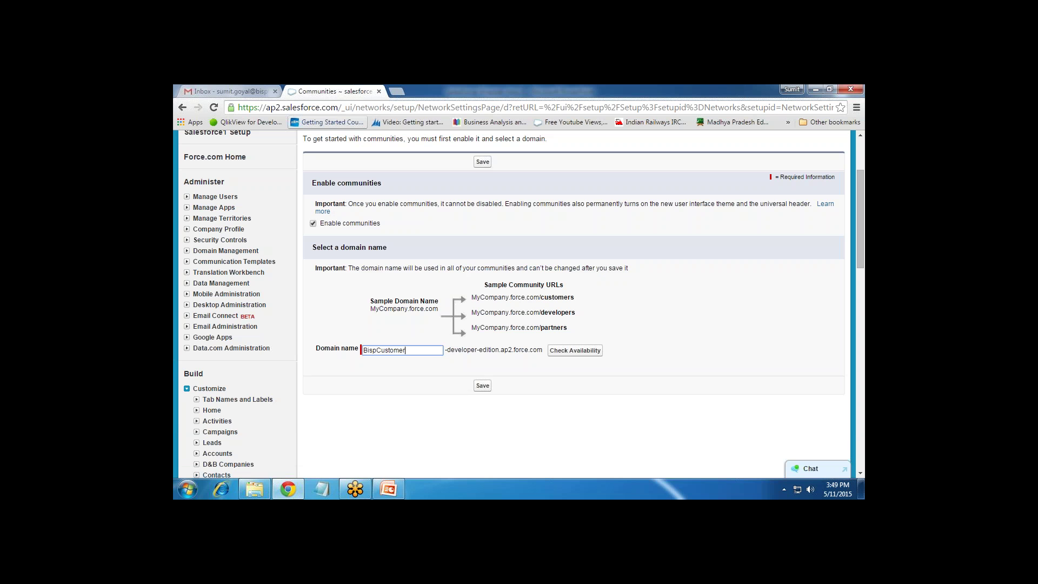
- Change the domain name to BispSalesTeam and check its availability
key(BackSpace)
key(BackSpace)
key(BackSpace)
key(BackSpace)
key(BackSpace)
text(Sale)
key(BackSpace)
key(BackSpace)
text(Tea)
click(575, 350)
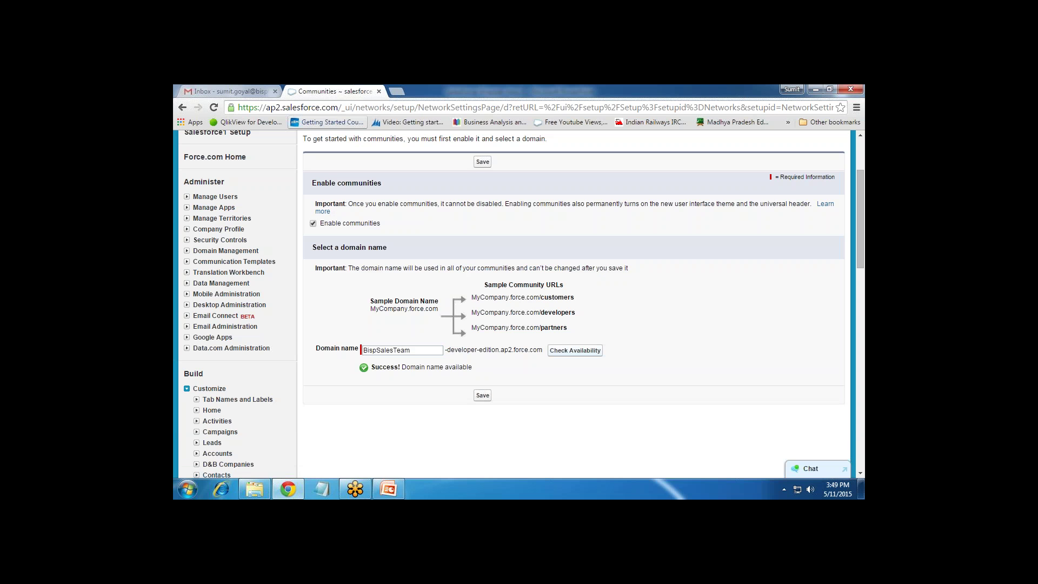
triple_click(400, 369)
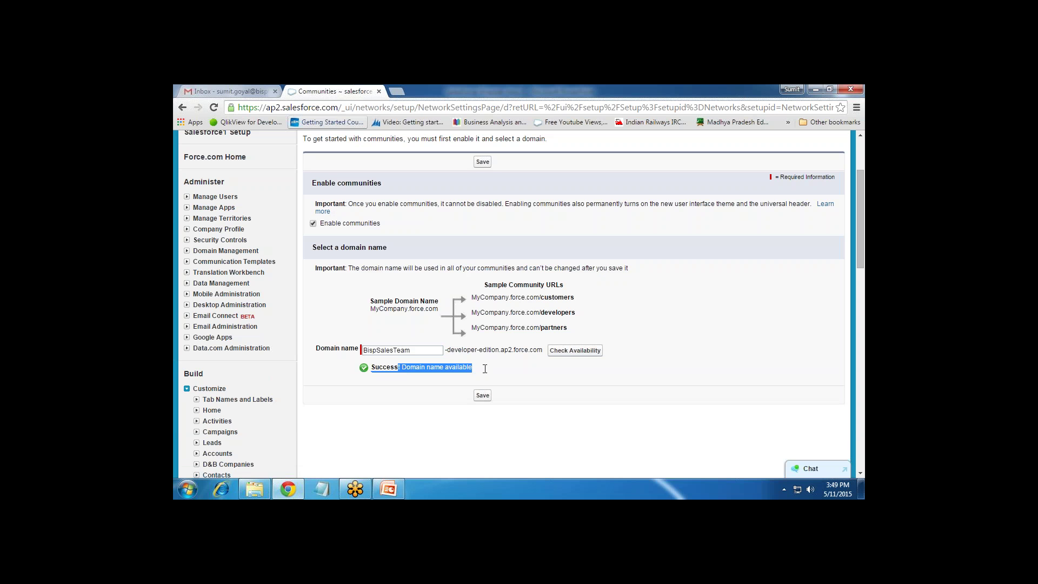
click(490, 373)
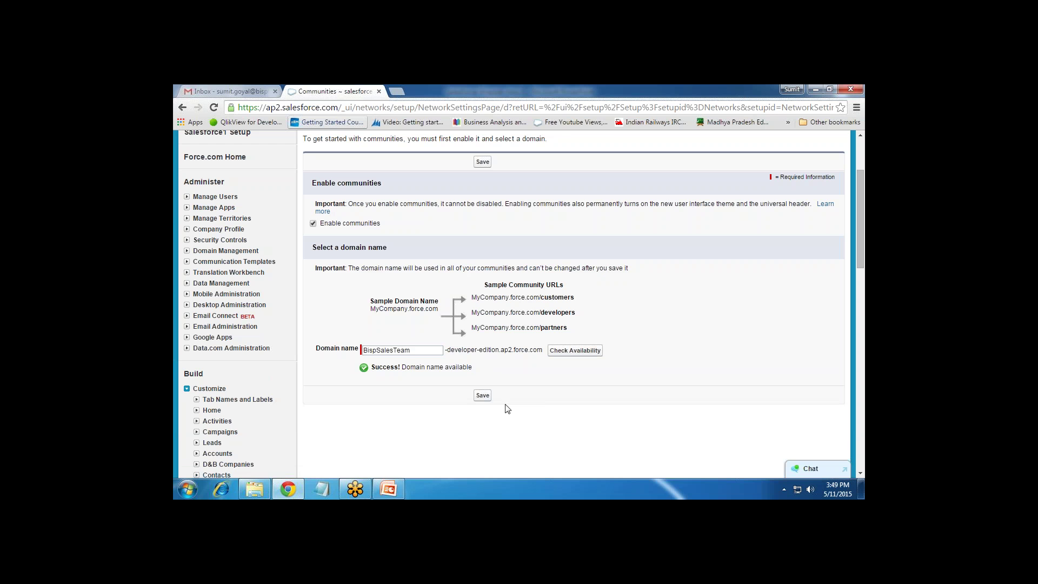
- Save the Communities settings and confirm enabling communities and registering the domain
click(482, 397)
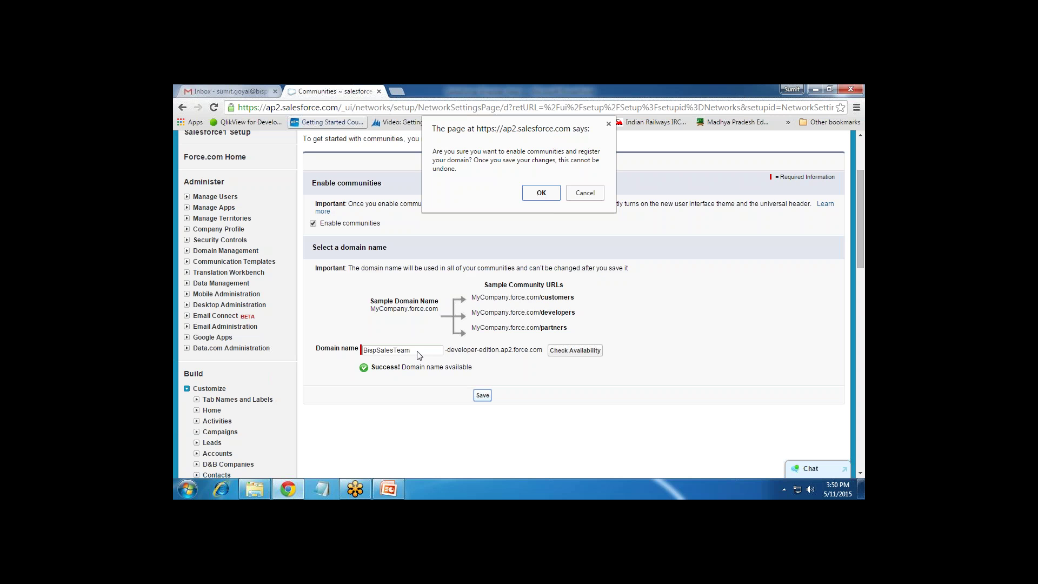
click(540, 193)
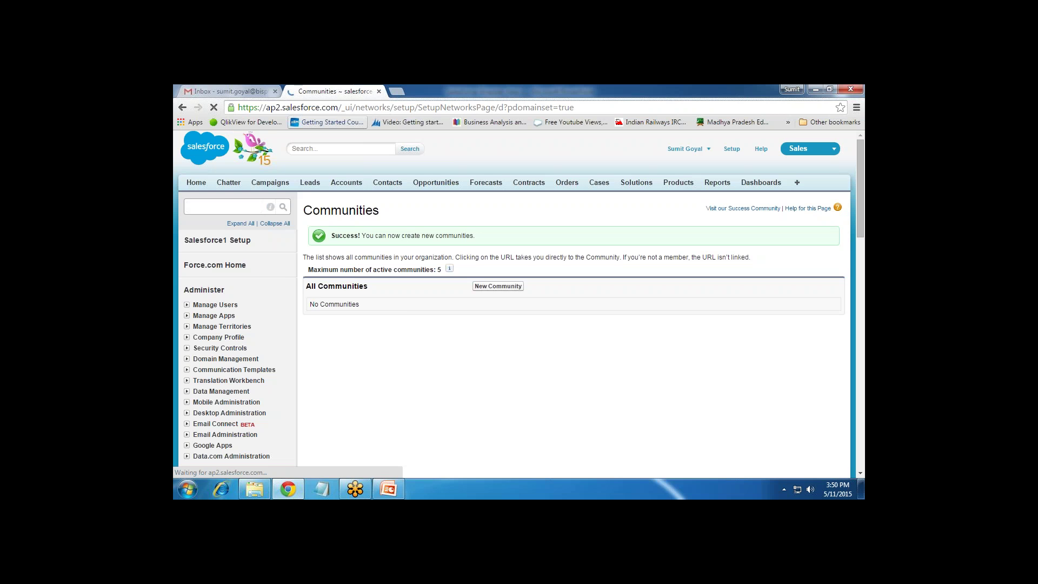
drag(365, 236, 475, 237)
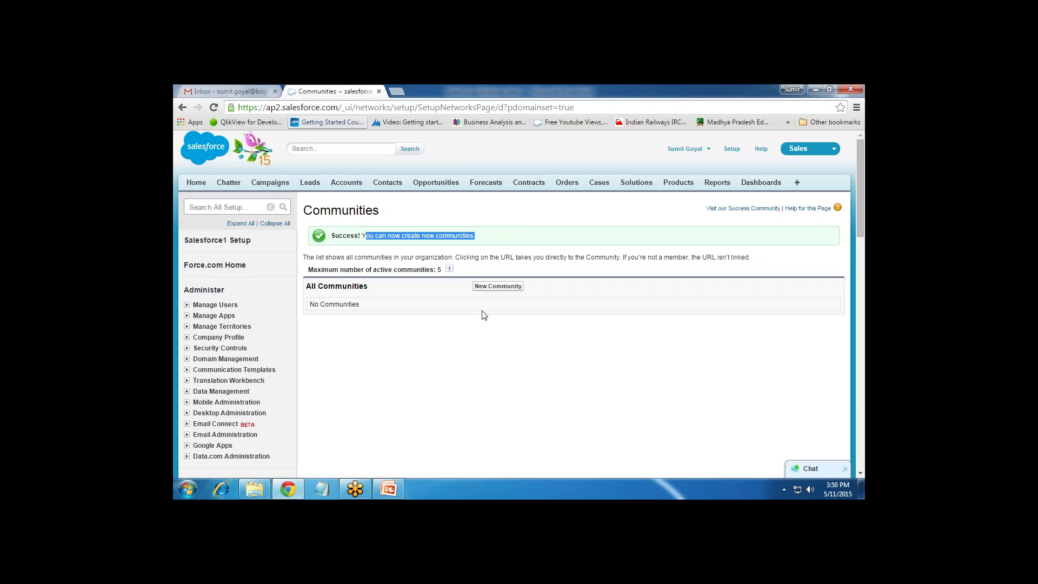
- Start a new community and choose the Salesforce Tabs + Visualforce template
click(499, 286)
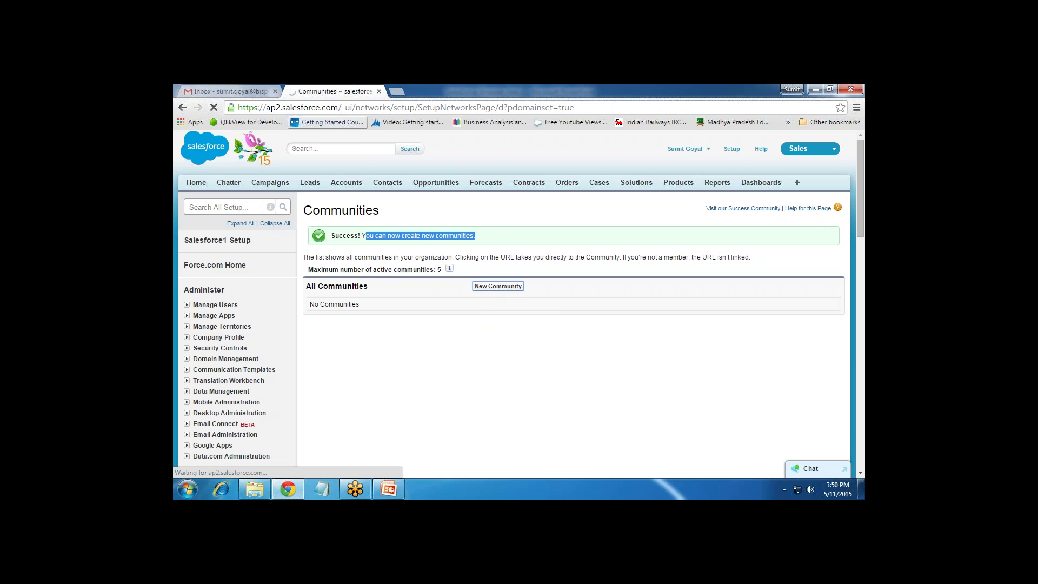
drag(317, 270, 444, 273)
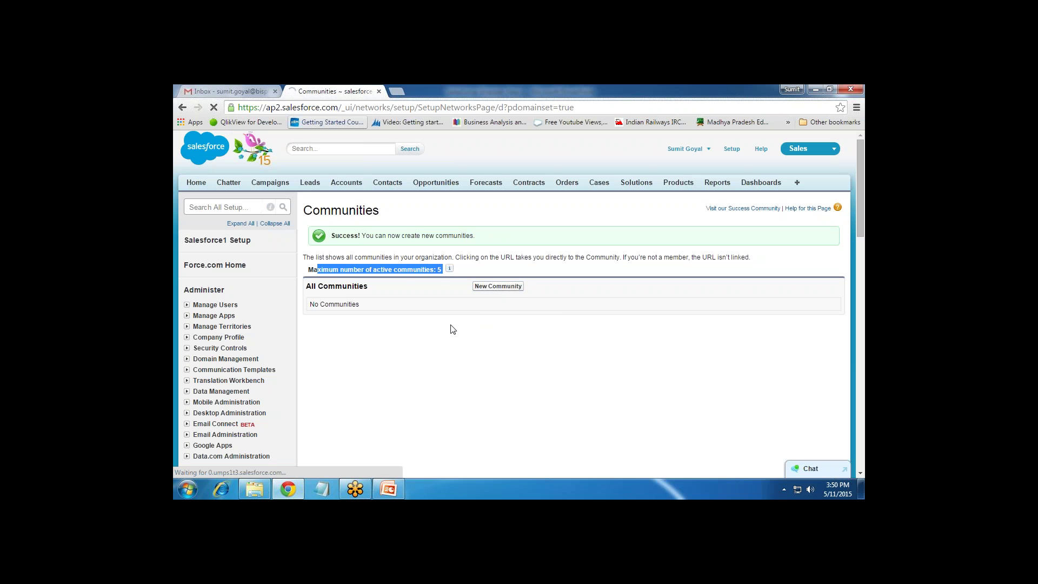
click(461, 343)
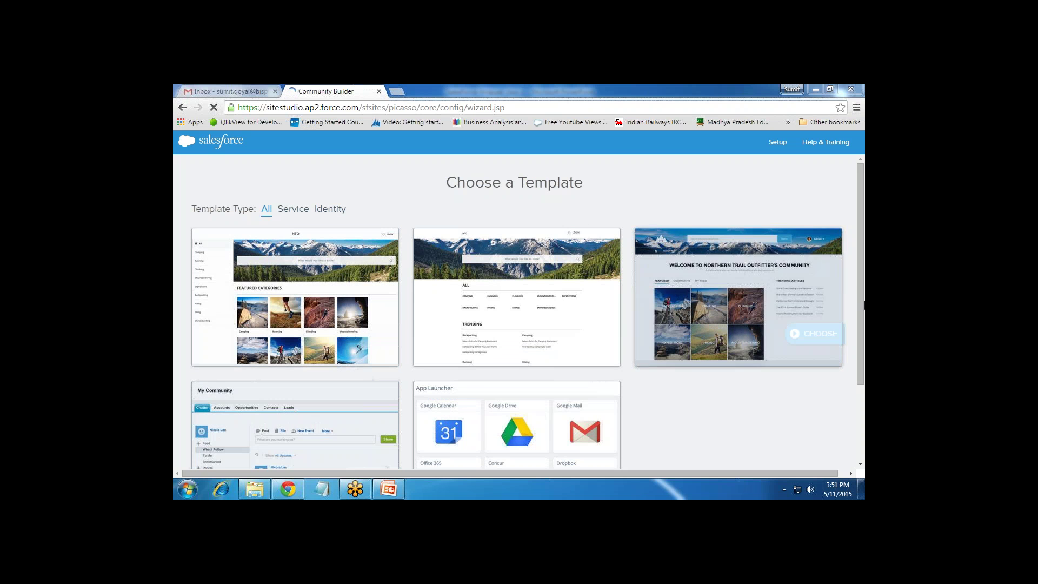
drag(859, 336, 858, 393)
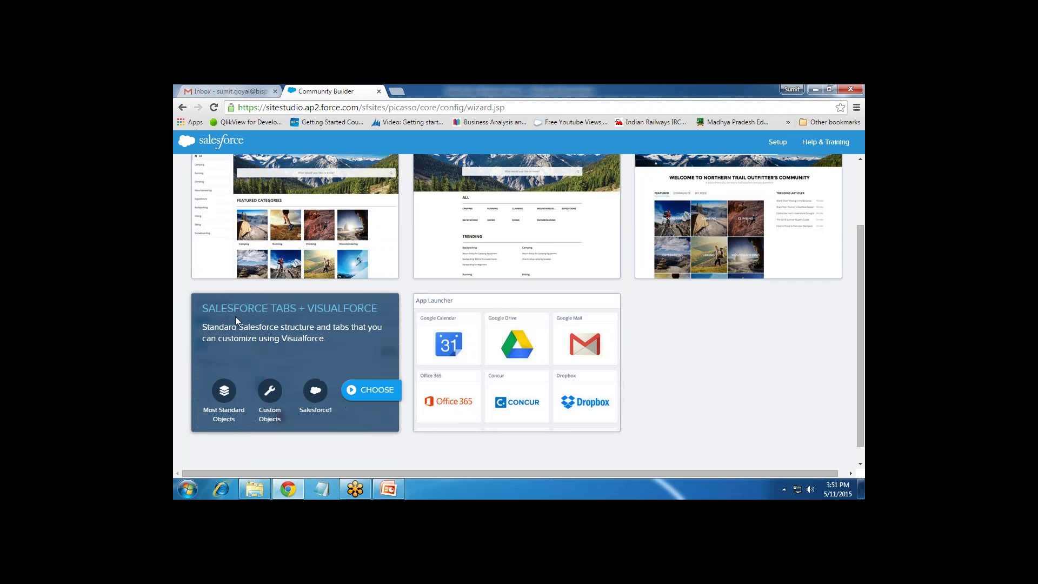
click(371, 394)
- Name the community BispSalesCommunity and create it, leaving the optional URL suffix empty
click(462, 263)
text(BispSalesCommunity)
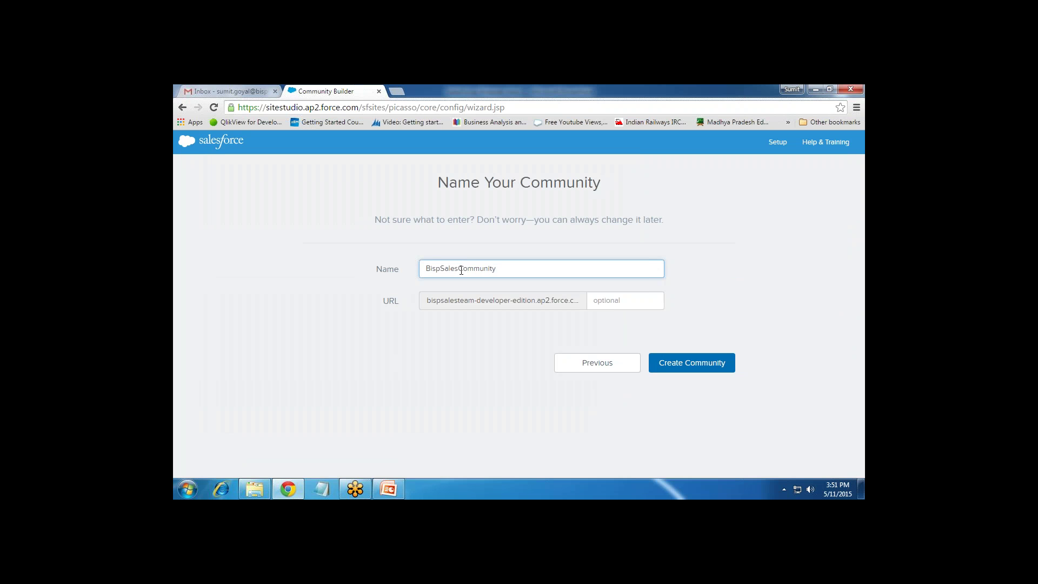
click(689, 362)
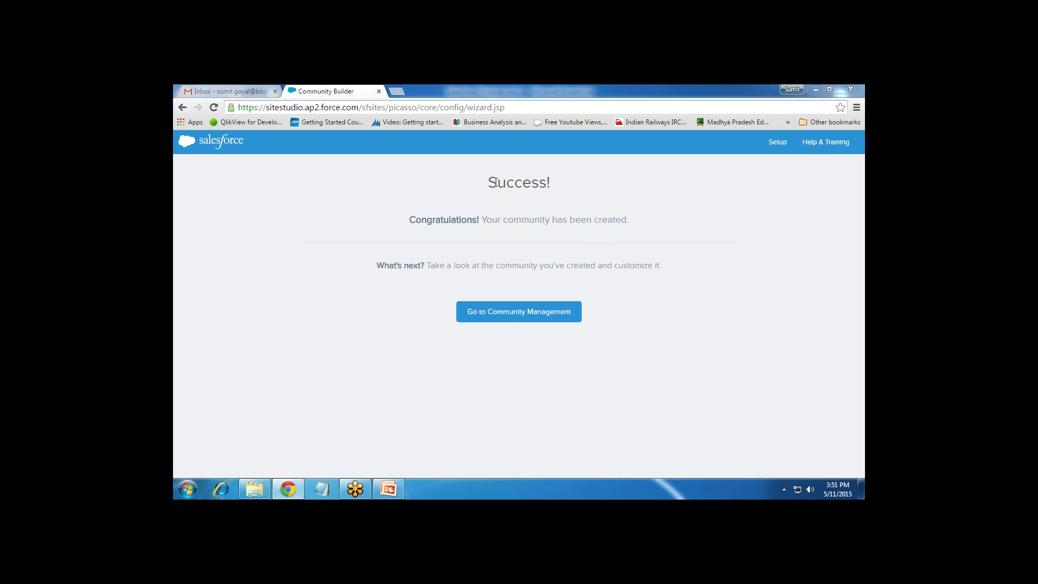
- Go to Community Management for the new community and open the Members settings under Administration
click(503, 317)
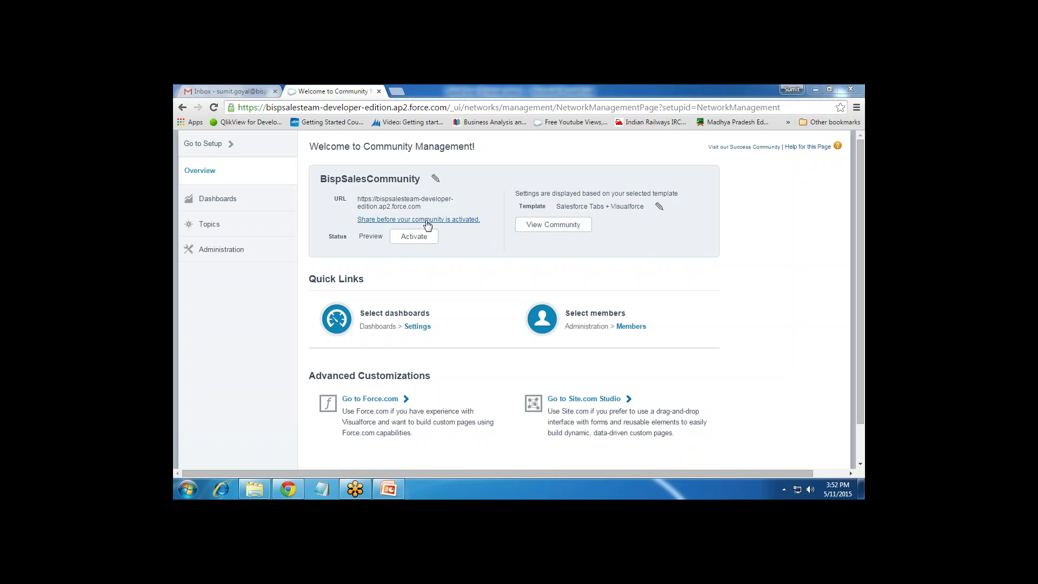
drag(421, 208, 363, 199)
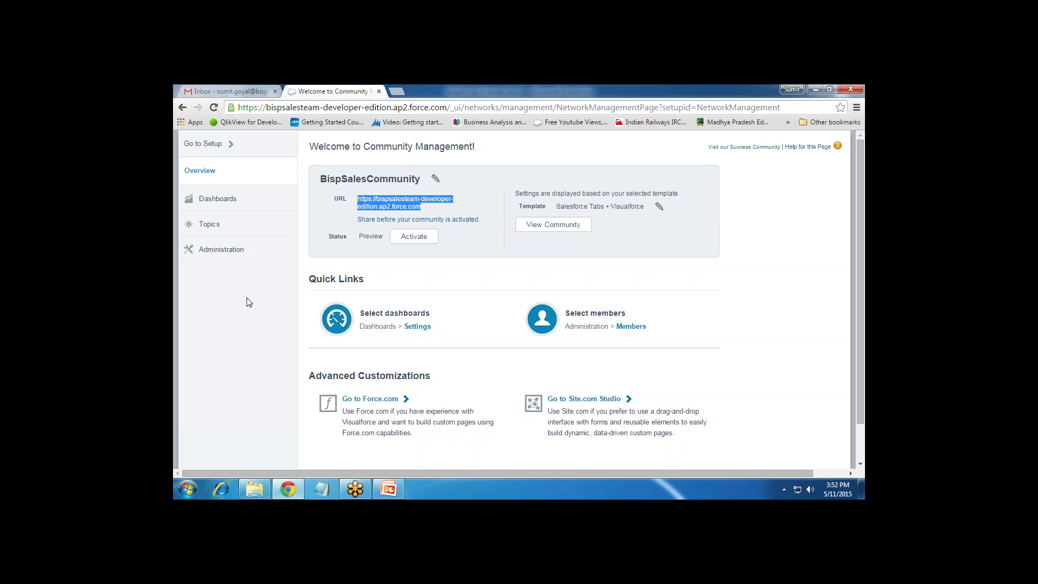
click(234, 254)
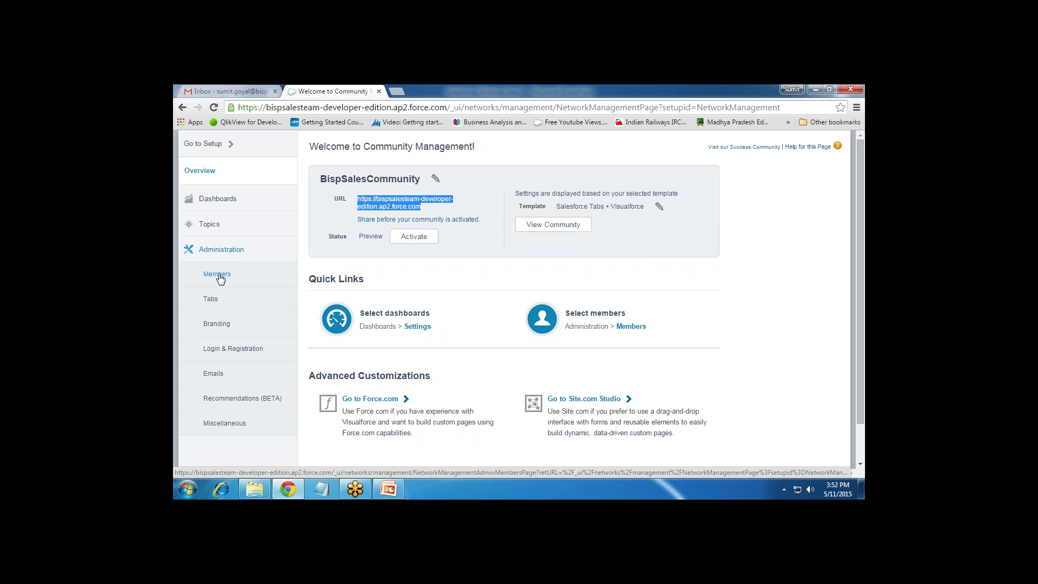
click(218, 275)
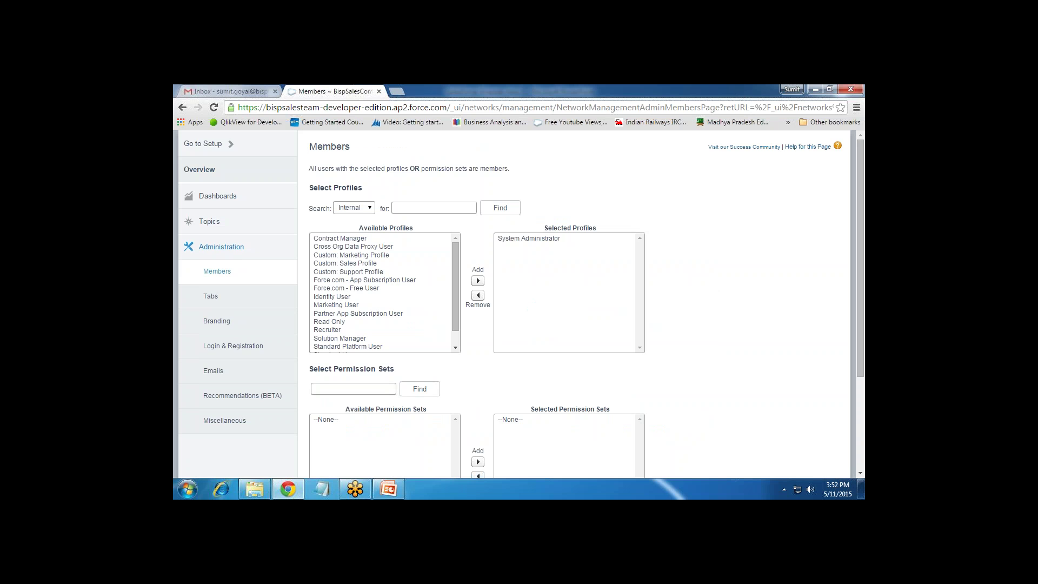
- List all available profiles and add the Read Only and Recruiter profiles to the community's selected profiles
click(371, 211)
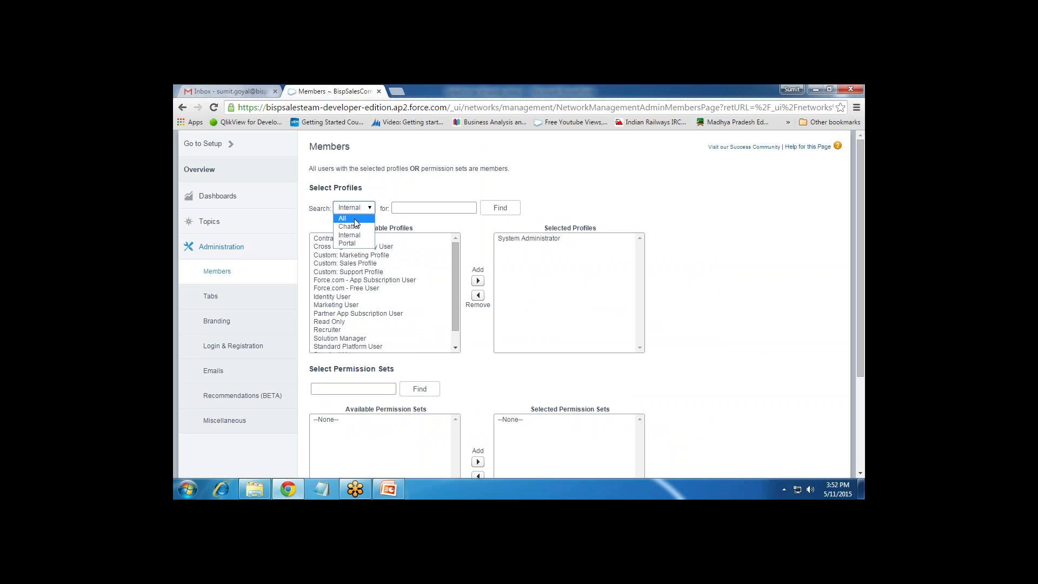
click(357, 219)
drag(455, 254, 452, 319)
click(562, 241)
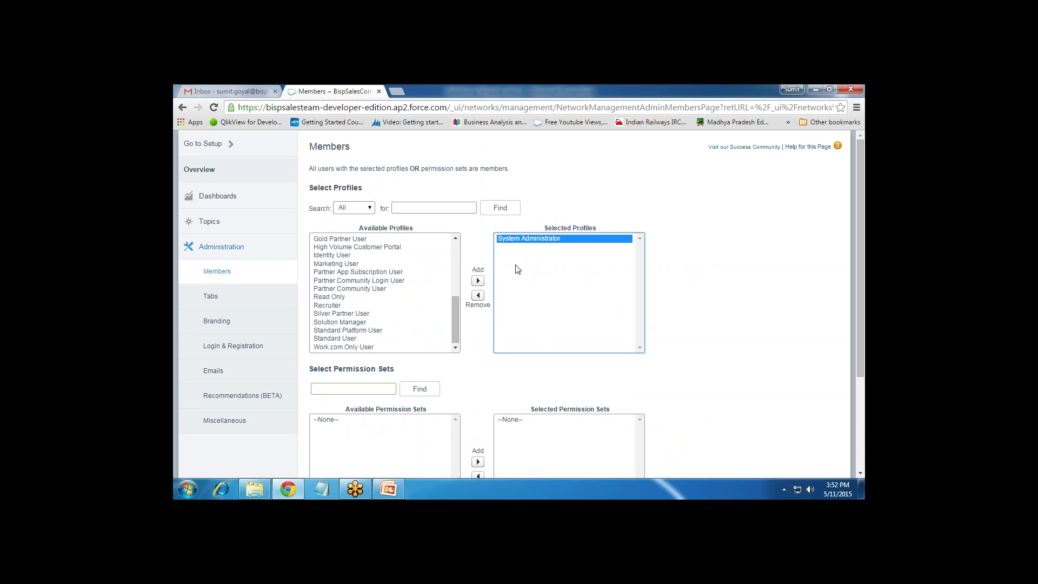
click(345, 297)
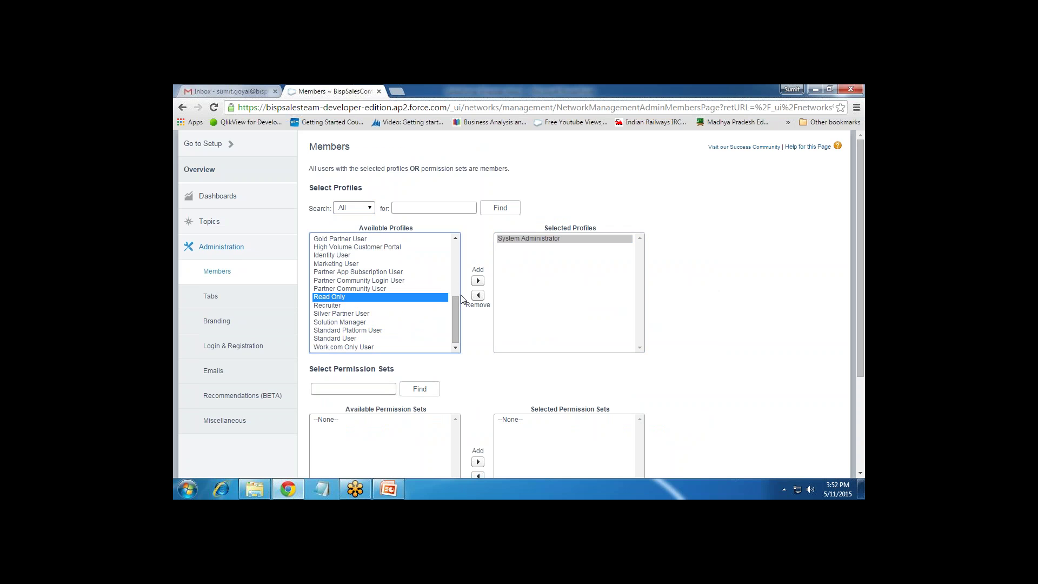
click(478, 281)
click(319, 305)
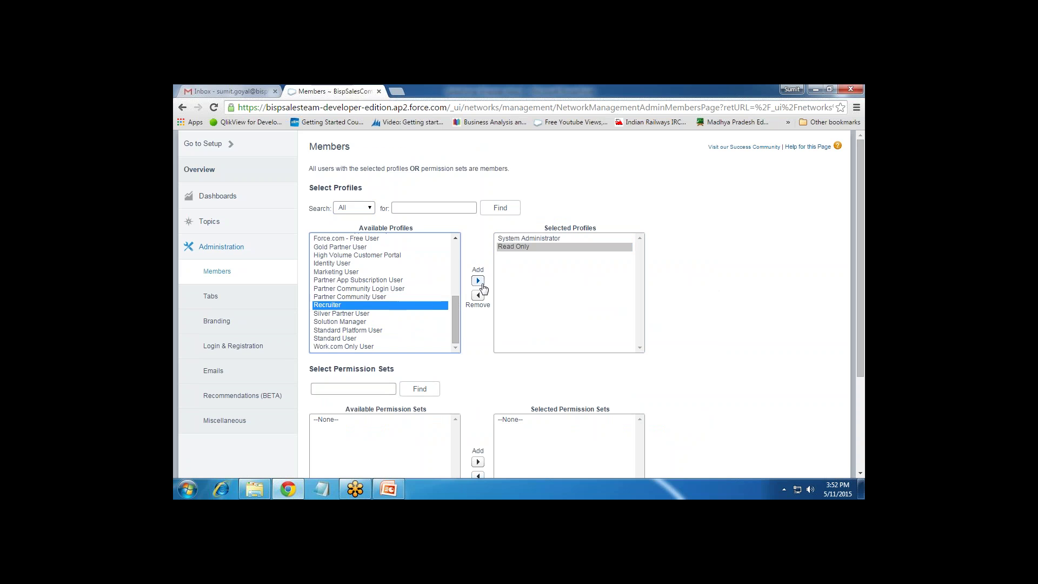
double_click(347, 306)
- Add the Marketing User, Standard Platform User, Standard User and Work.com Only User profiles, and save the community members
click(352, 329)
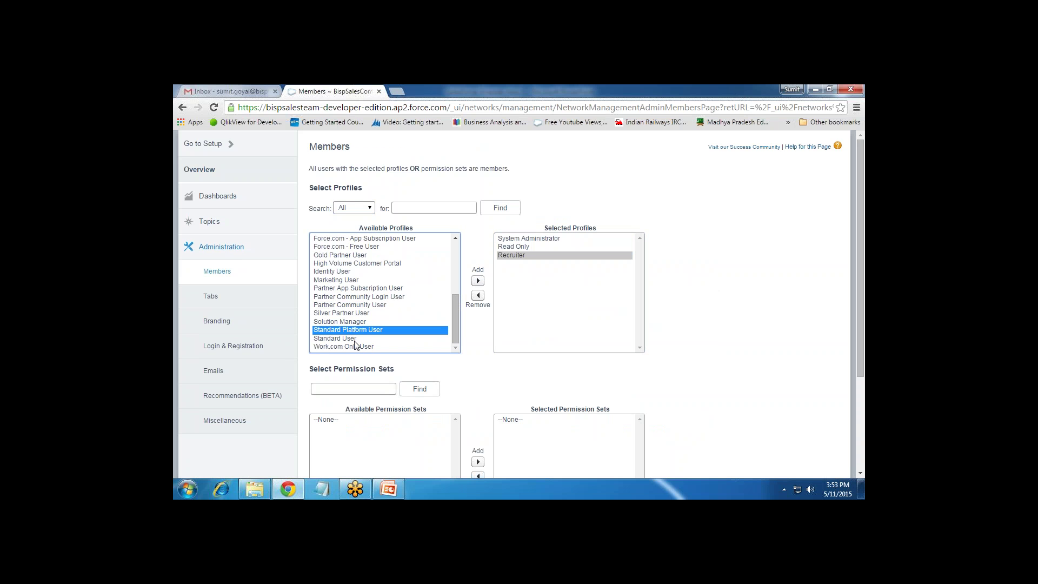
shift+click(354, 339)
ctrl+click(356, 346)
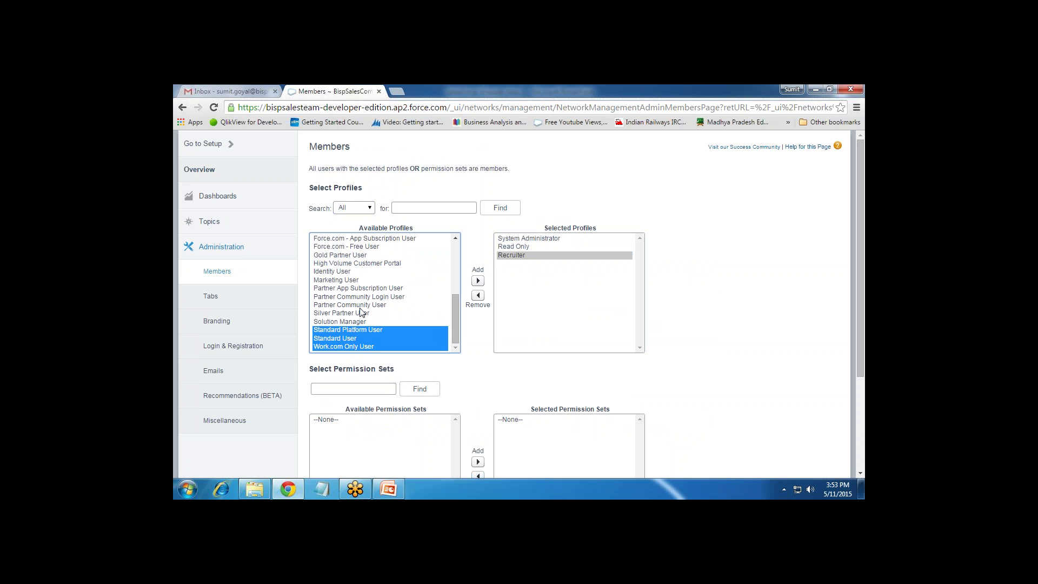
ctrl+click(355, 280)
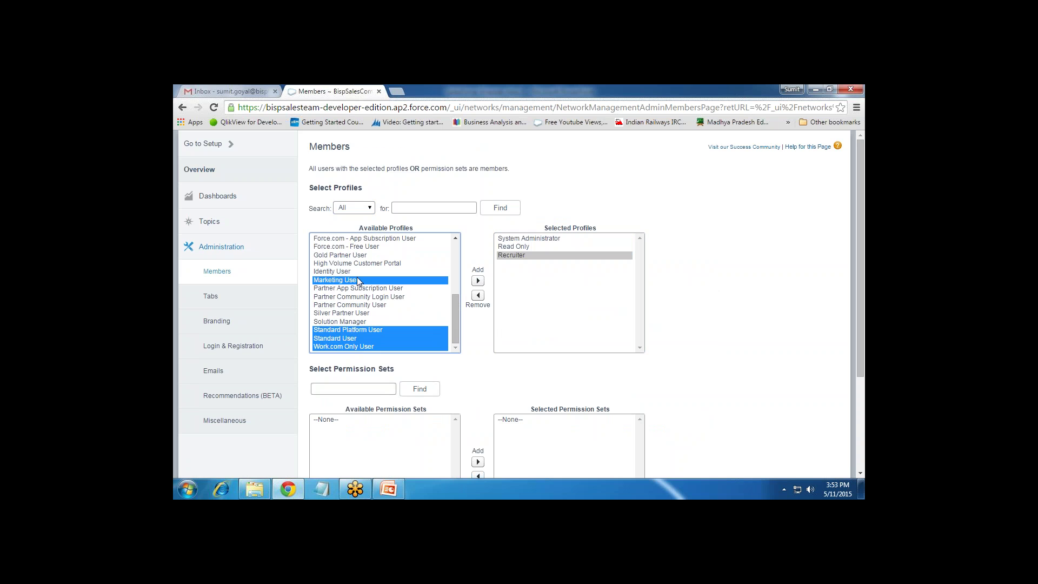
click(478, 281)
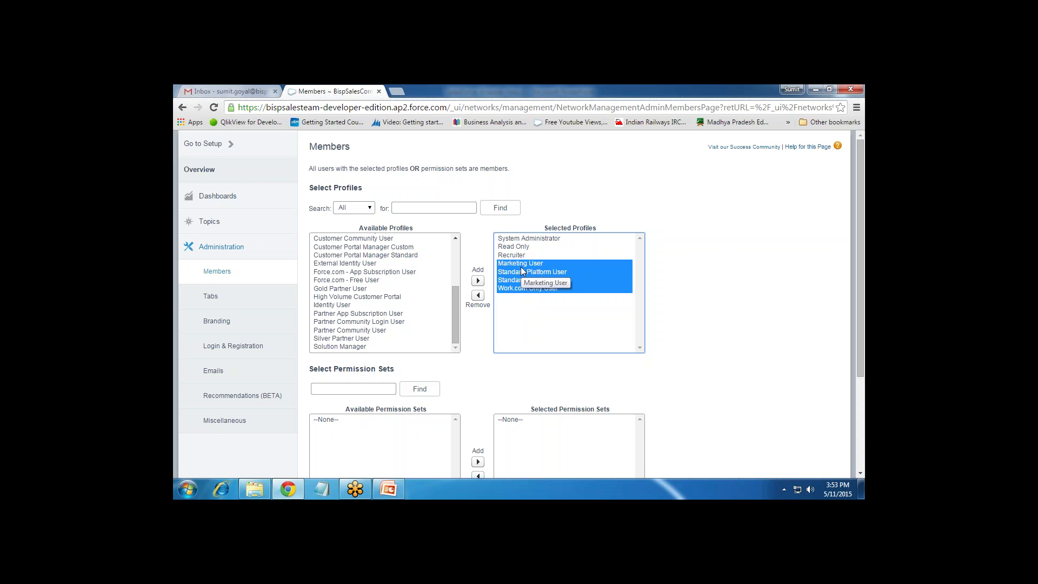
scroll(702, 350, down, 3)
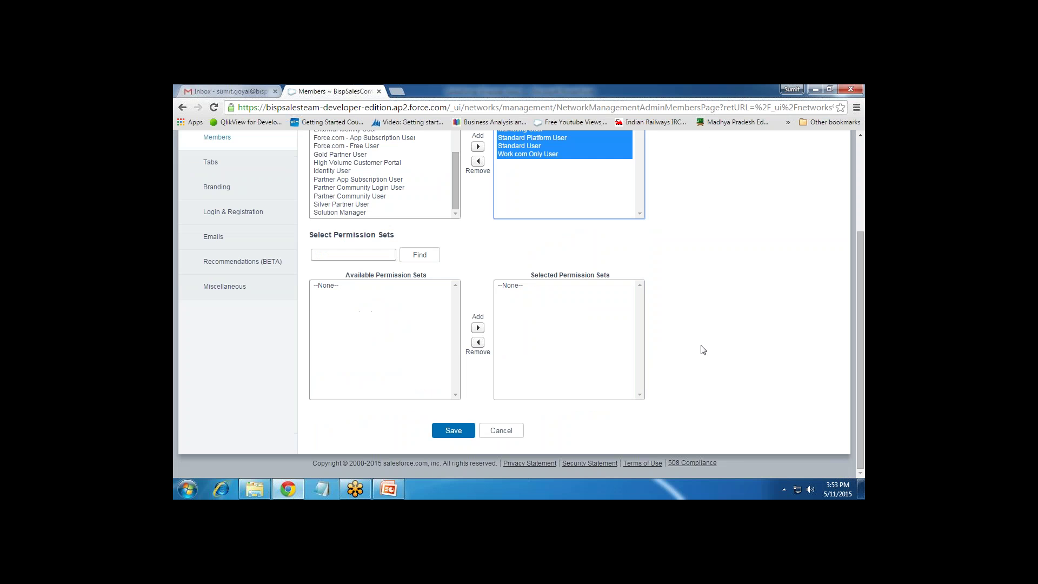
click(456, 432)
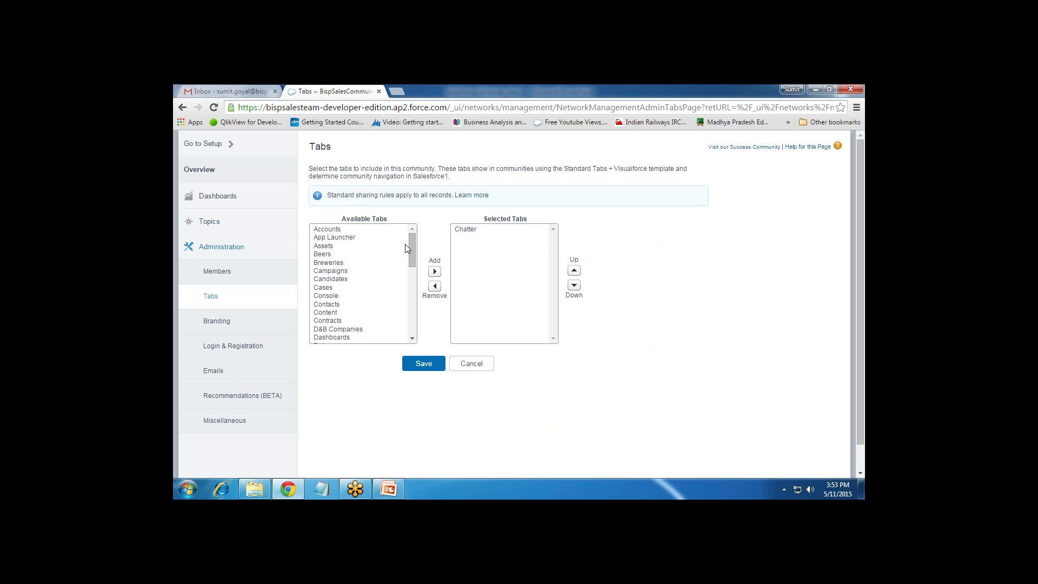
- Add the Cases and Contacts tabs to the community's selected tabs
click(325, 288)
click(435, 272)
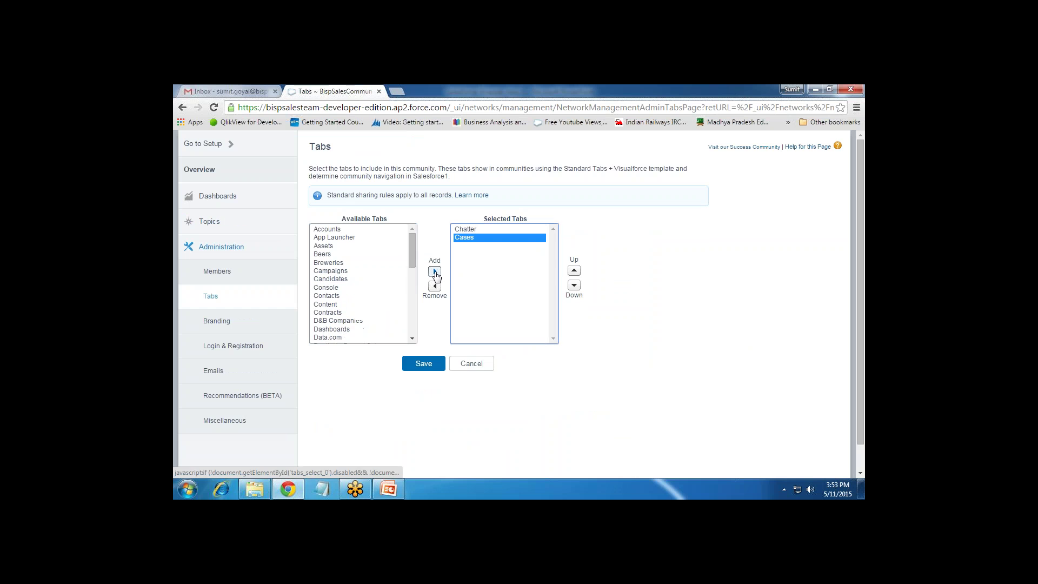
click(339, 296)
click(435, 272)
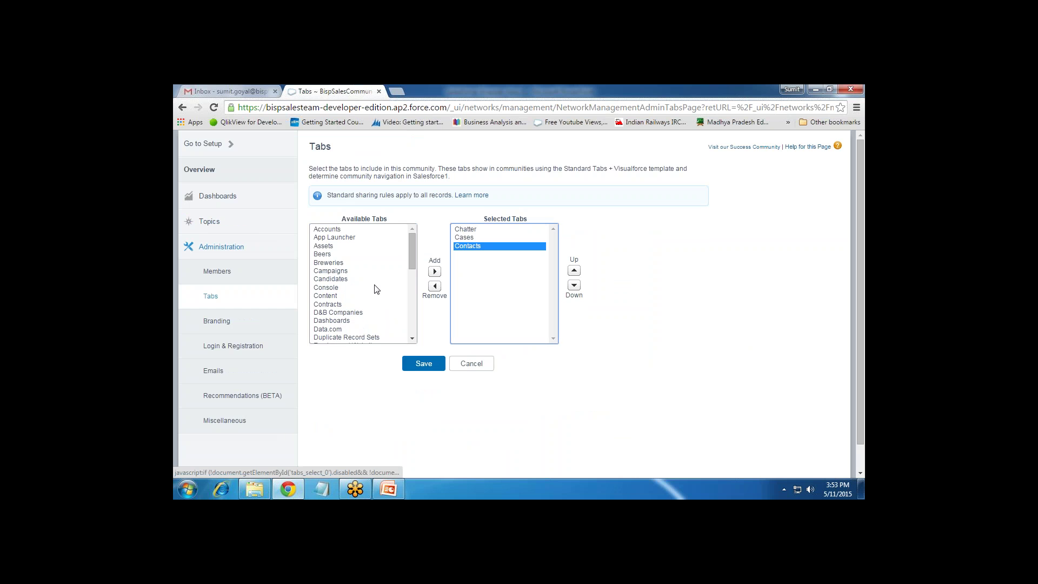
- Add the Reports and Accounts tabs to the community's selected tabs
drag(410, 279, 411, 320)
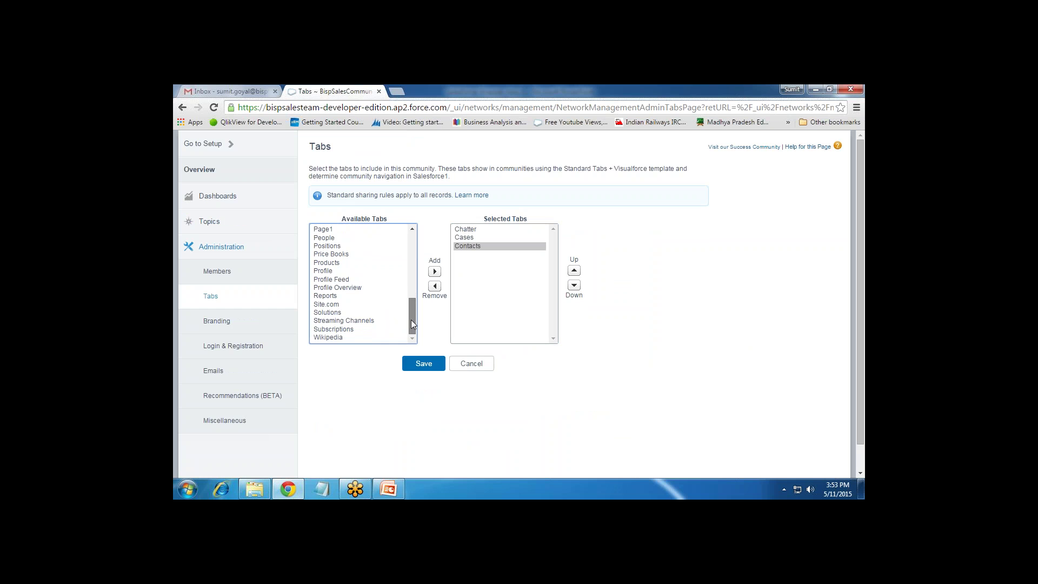
click(341, 299)
click(435, 271)
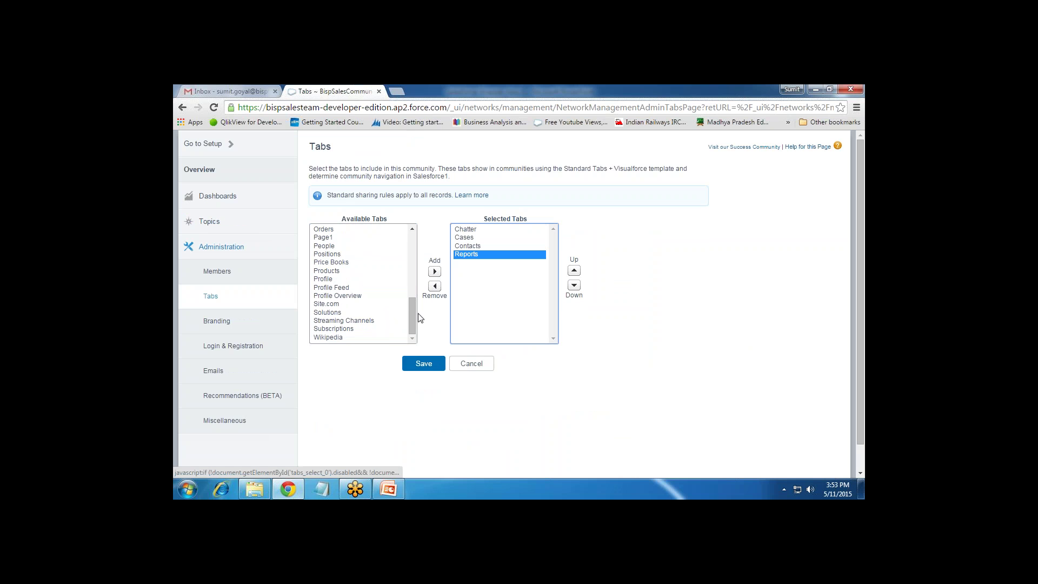
drag(410, 315, 413, 256)
click(339, 276)
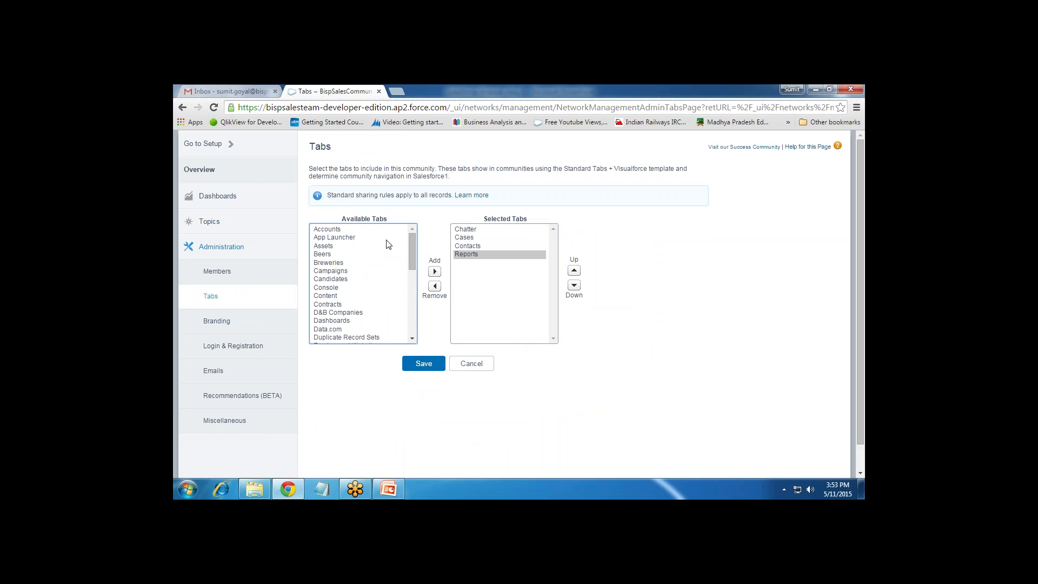
click(373, 229)
click(435, 272)
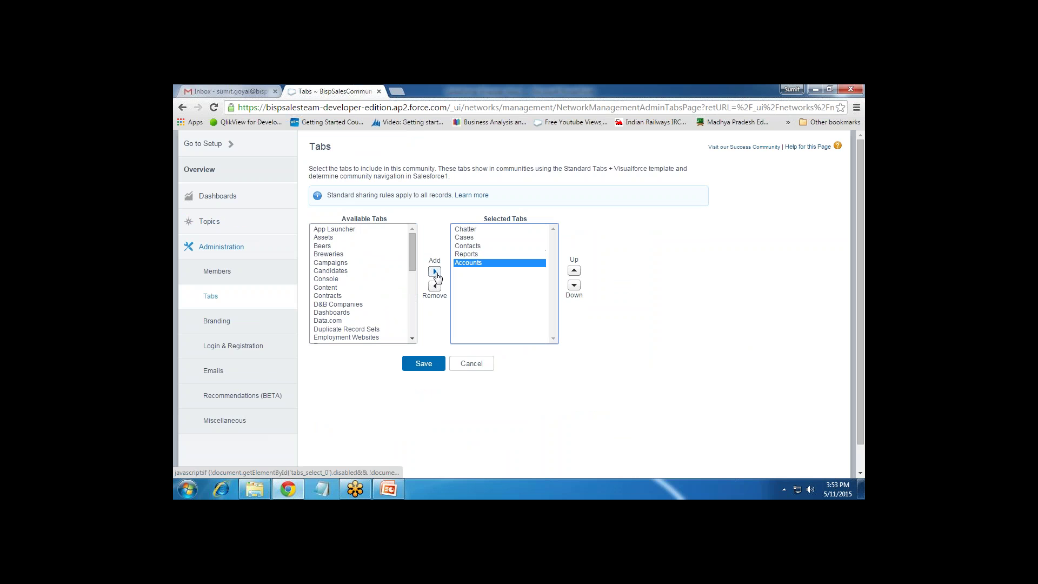
- Reorder the selected tabs to Chatter, Accounts, Contacts, Cases, Reports, and save the tab settings
click(574, 271)
click(574, 271)
click(574, 271)
click(475, 255)
click(574, 271)
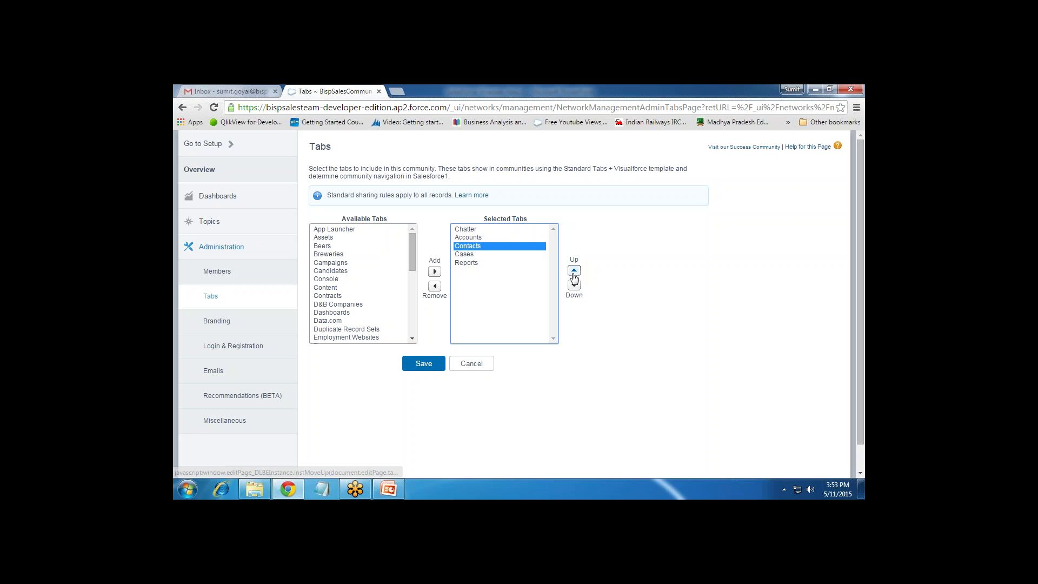
click(424, 364)
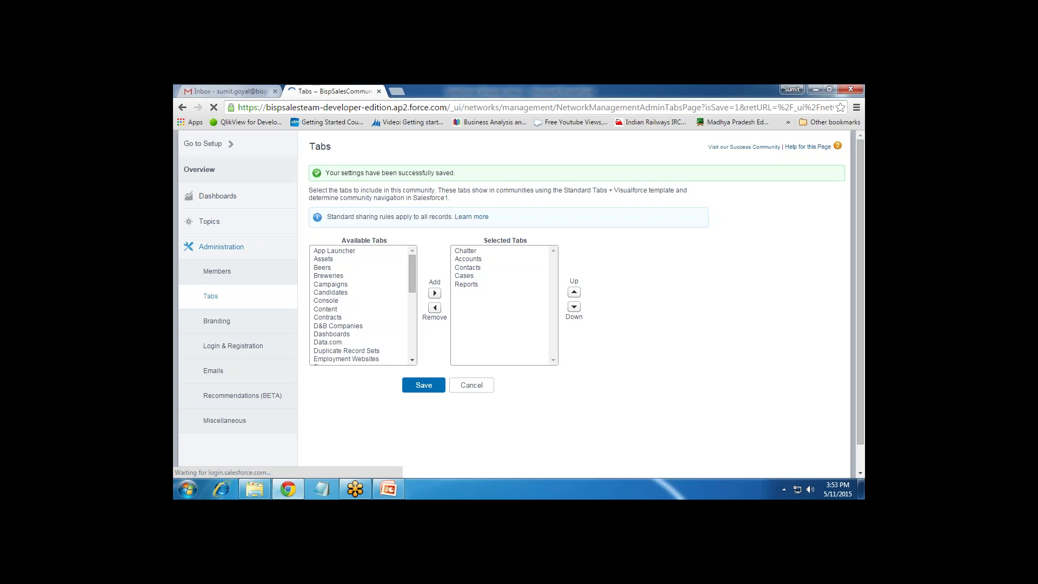
- Open the community's Branding settings and look through the document lookups for the header and footer without choosing a file
click(234, 327)
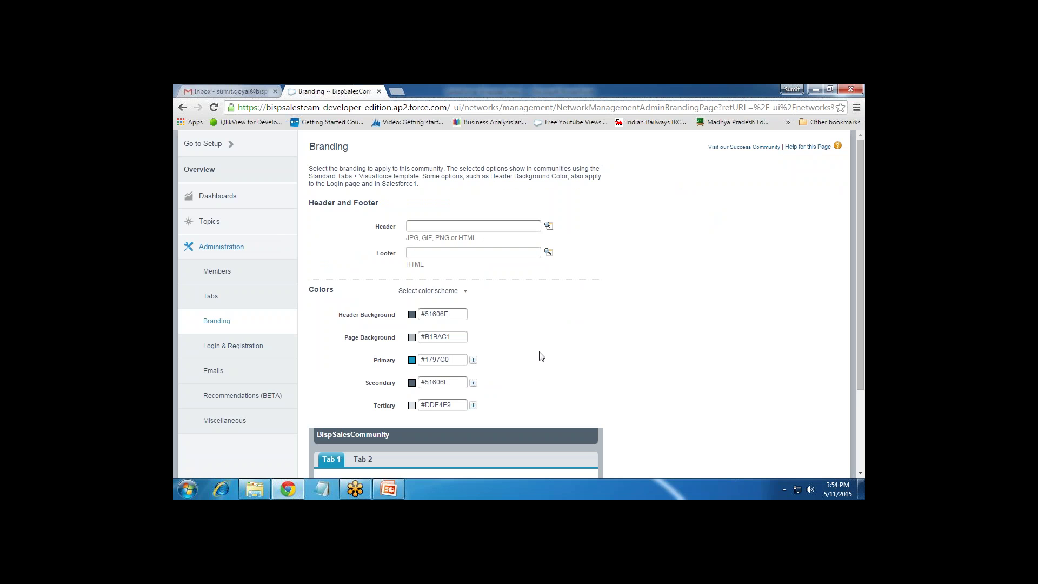
click(447, 226)
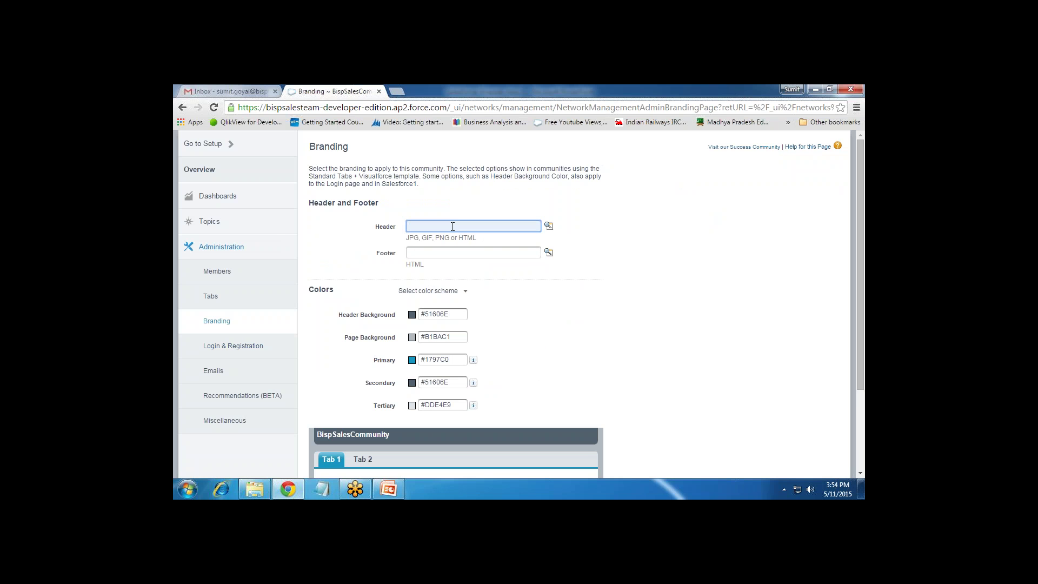
click(549, 225)
drag(489, 230, 489, 176)
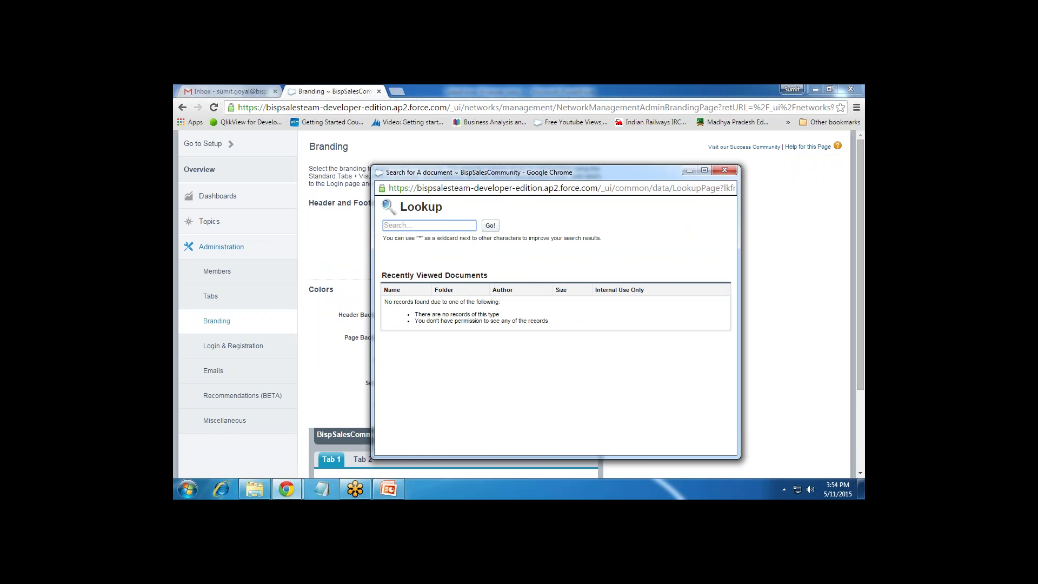
click(725, 171)
click(549, 252)
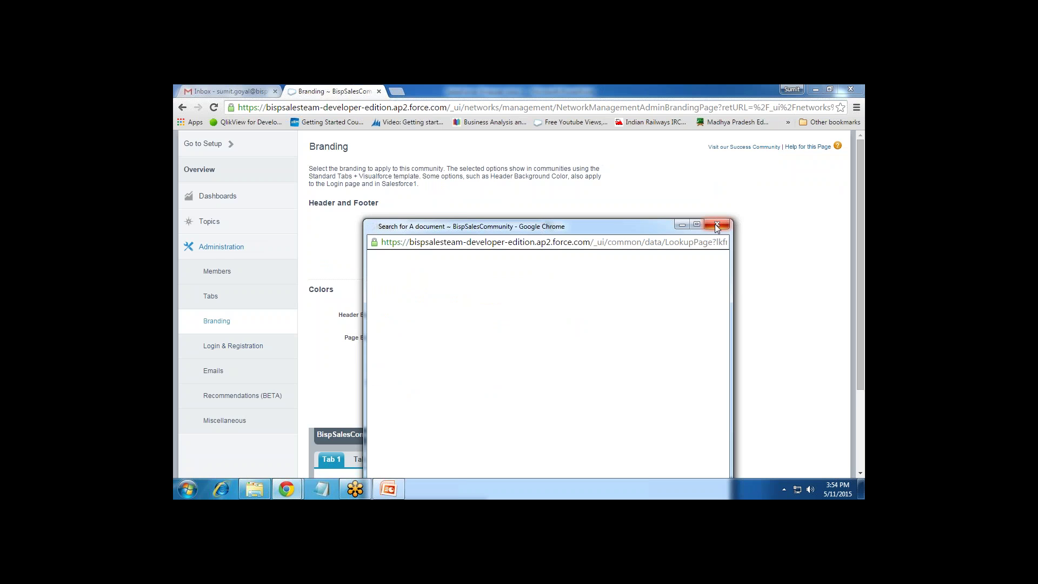
click(717, 224)
double_click(428, 264)
click(539, 317)
- Set the branding's Header Background color to #EF001B and the Page Background color to #933C45
scroll(539, 317, down, 2)
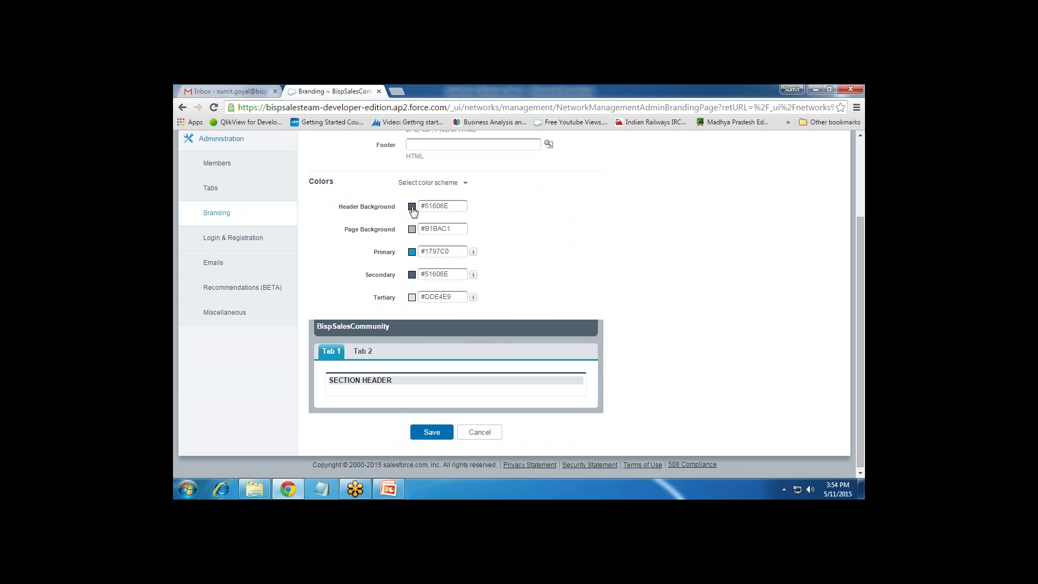
click(410, 209)
click(425, 237)
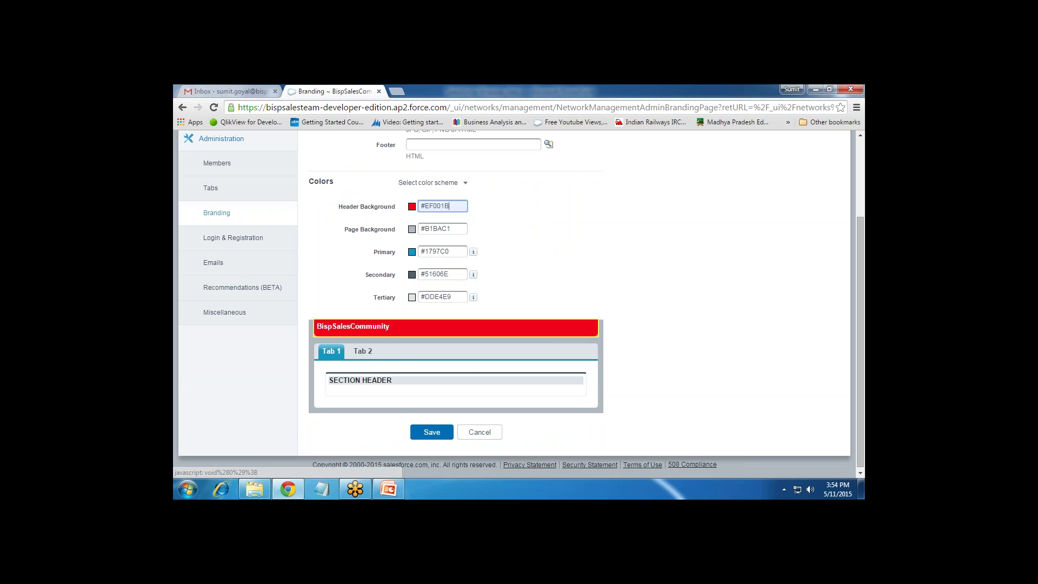
click(412, 230)
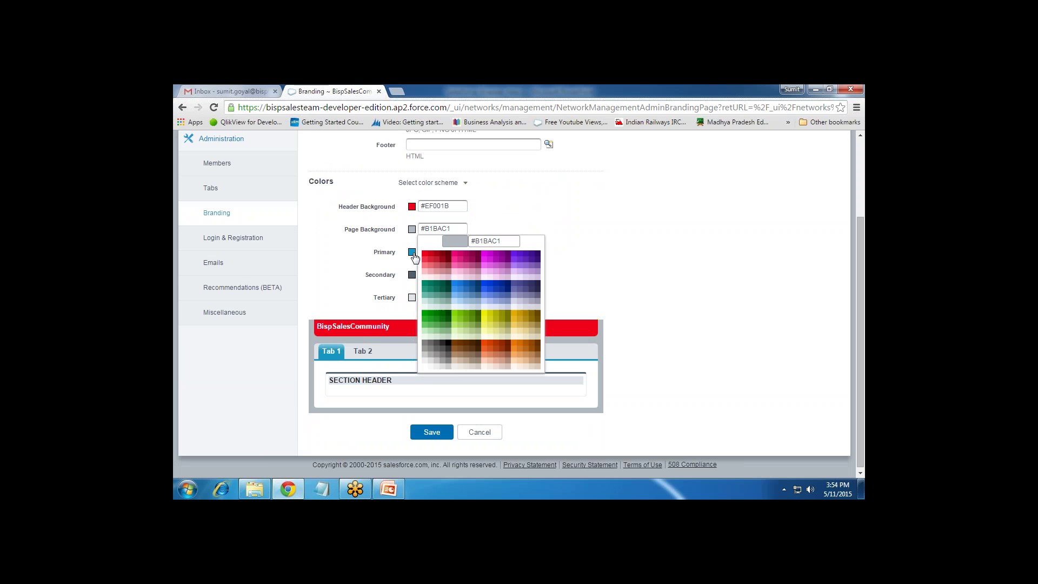
click(447, 263)
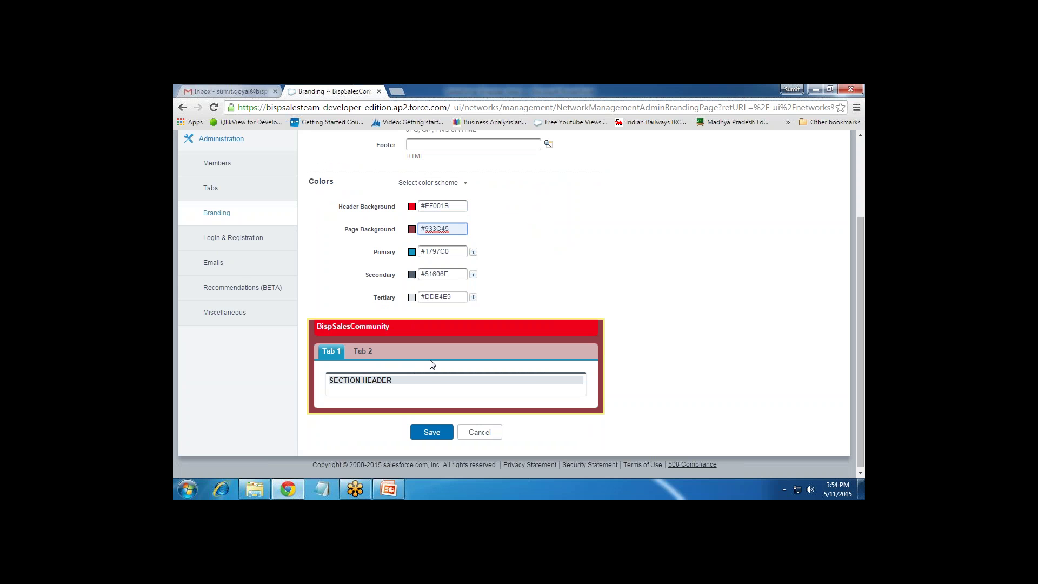
- Set the Primary branding color to #C501CE and the Secondary color to #028B6C
click(413, 252)
click(413, 253)
click(489, 278)
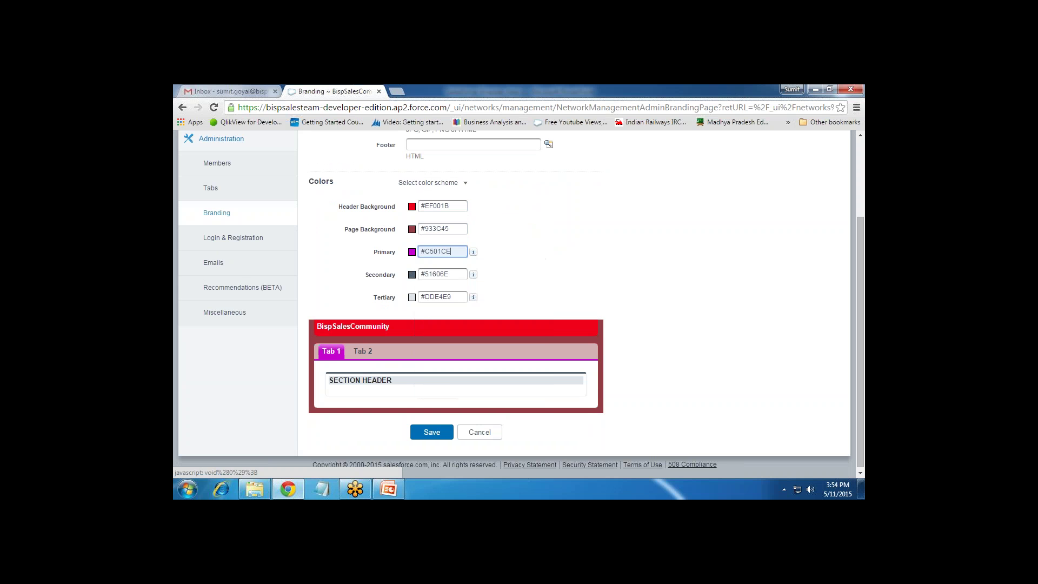
click(412, 275)
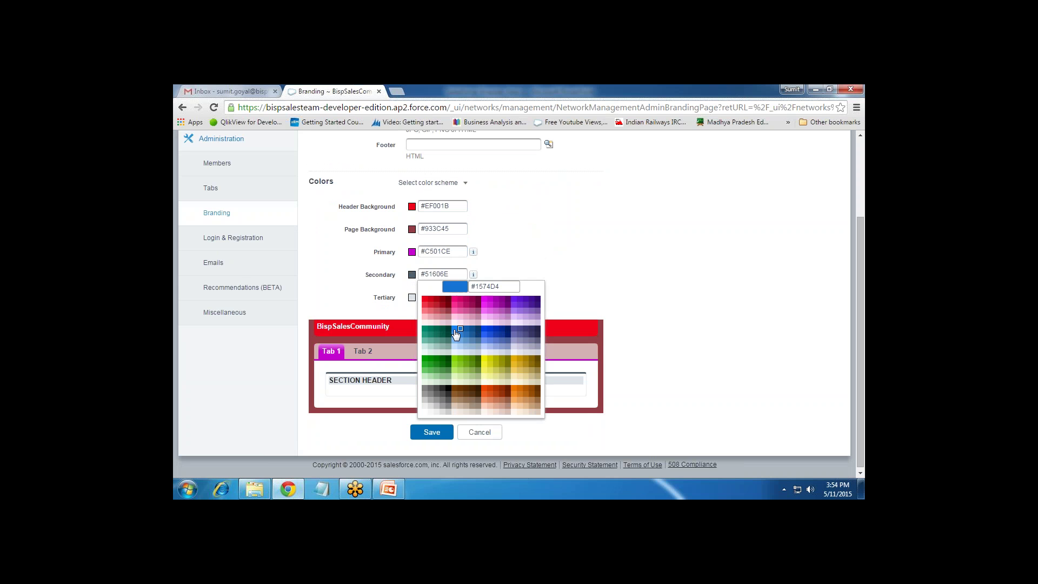
click(424, 328)
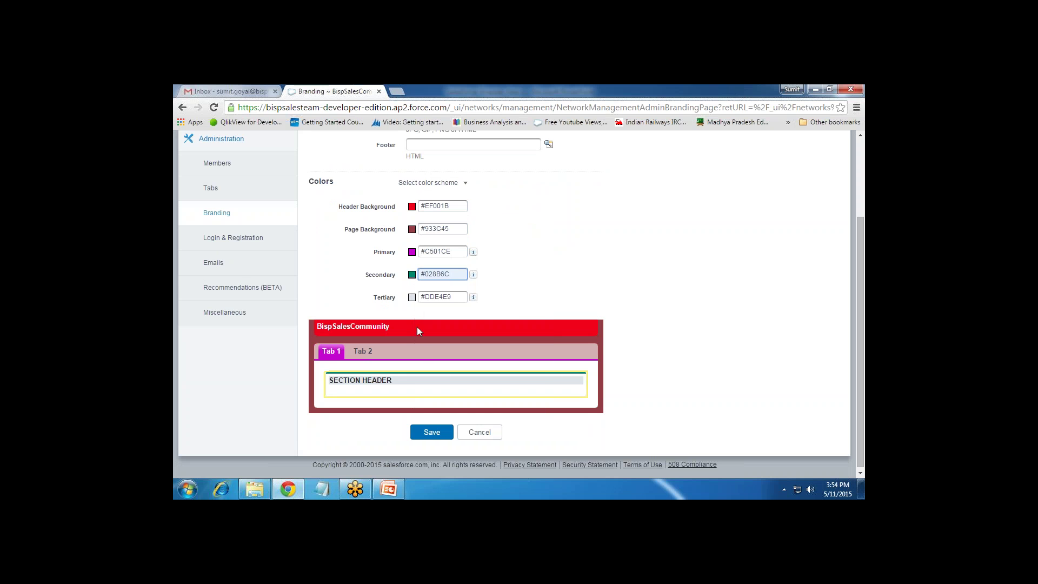
- Set the Tertiary branding color to #3E0D90 and save the community's branding
click(412, 297)
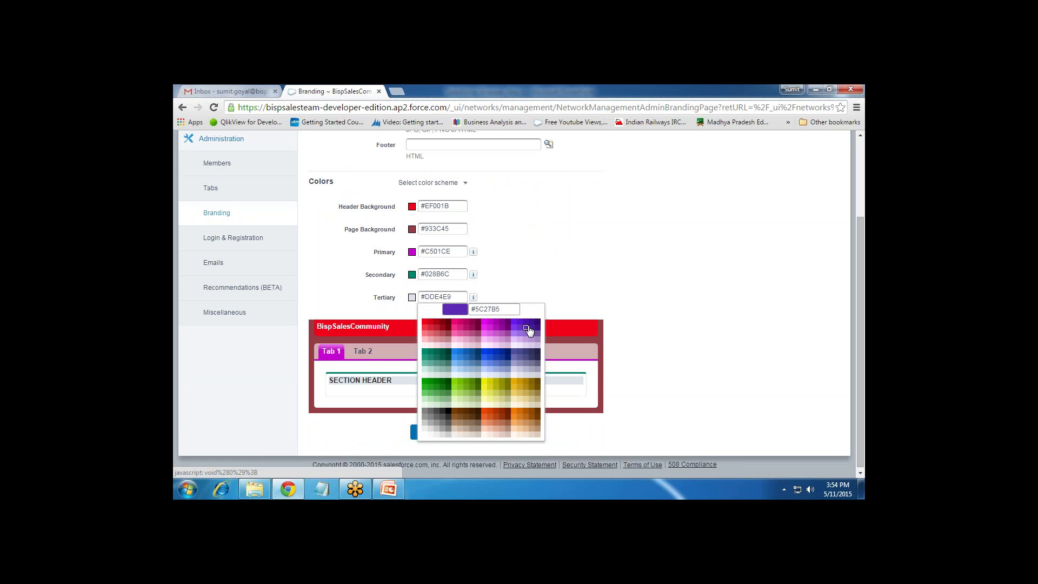
click(531, 325)
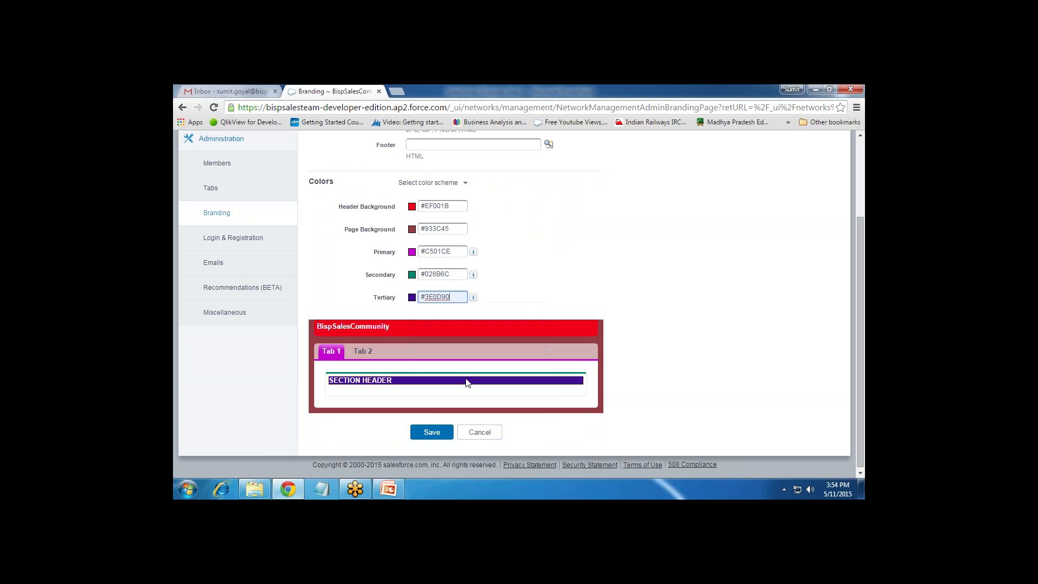
click(431, 432)
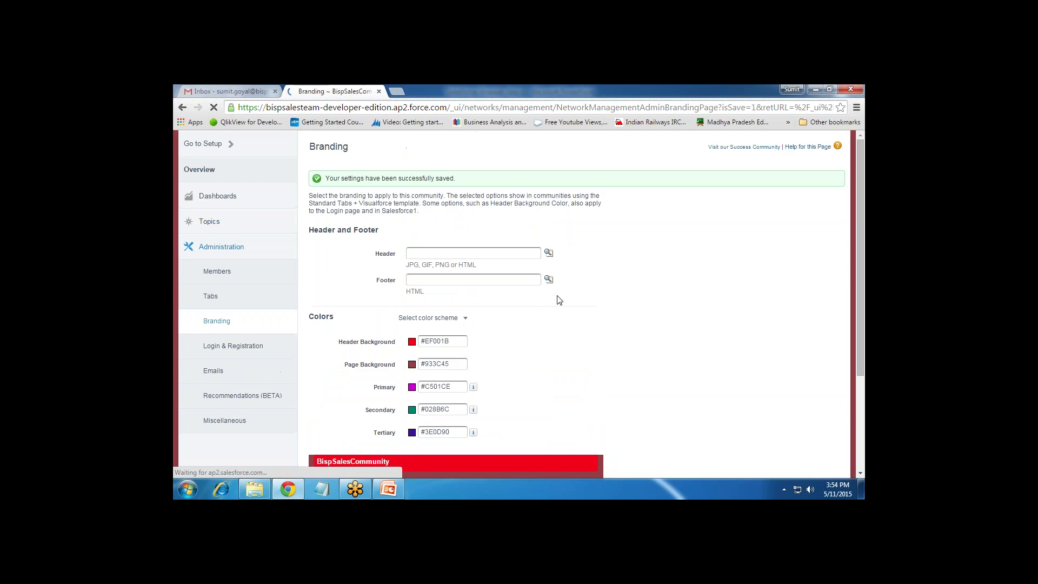
- Open the Login & Registration settings and choose logo.png from the Desktop as the header logo
scroll(646, 361, down, 3)
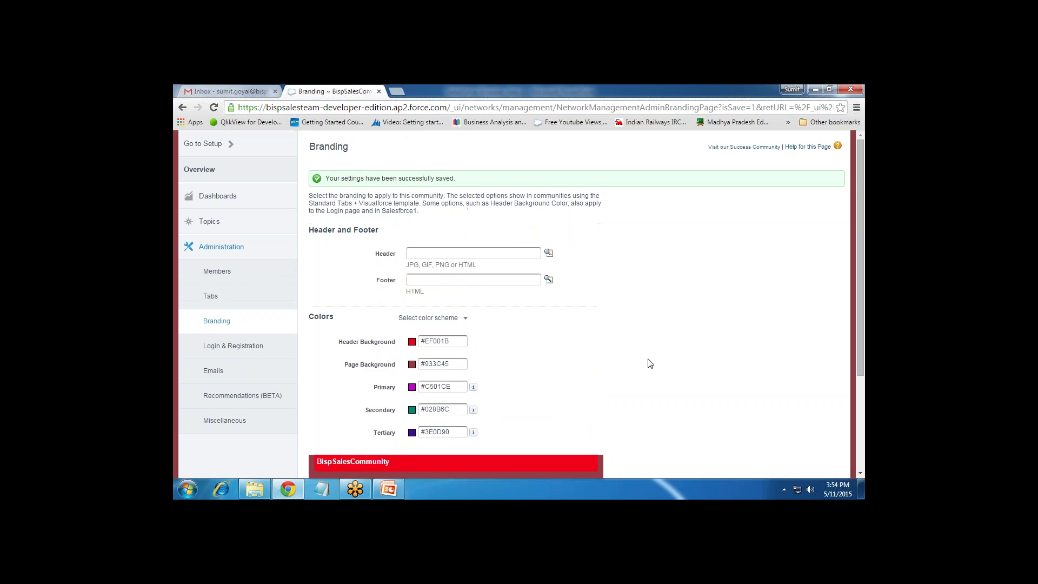
scroll(646, 362, down, 2)
click(217, 246)
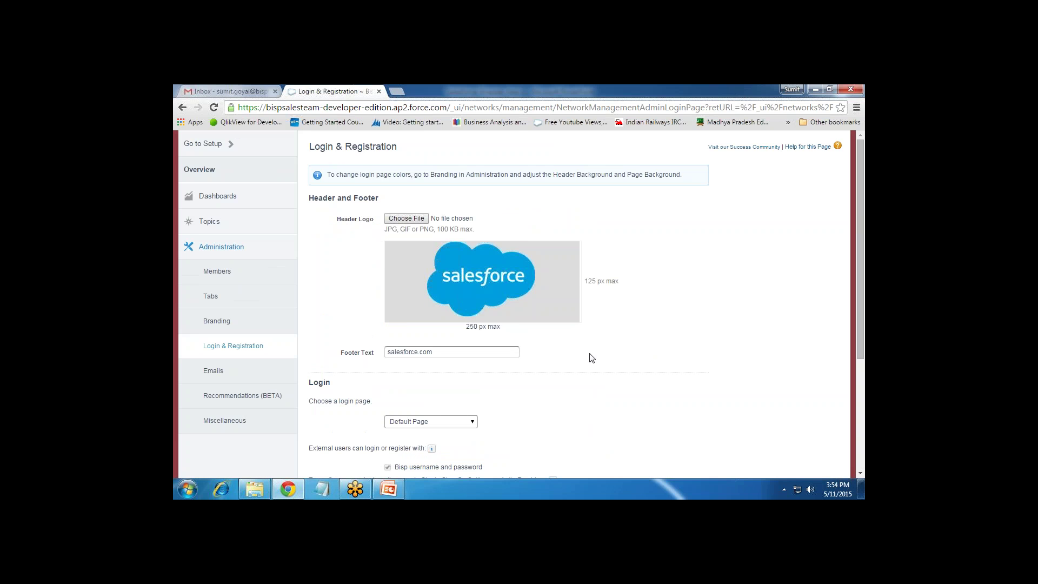
click(407, 218)
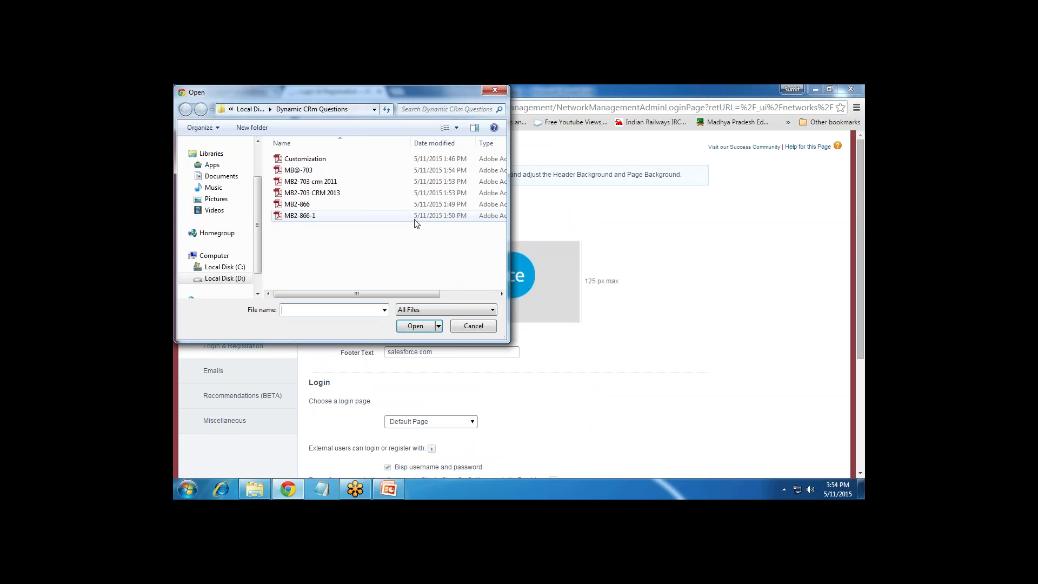
drag(260, 233, 258, 177)
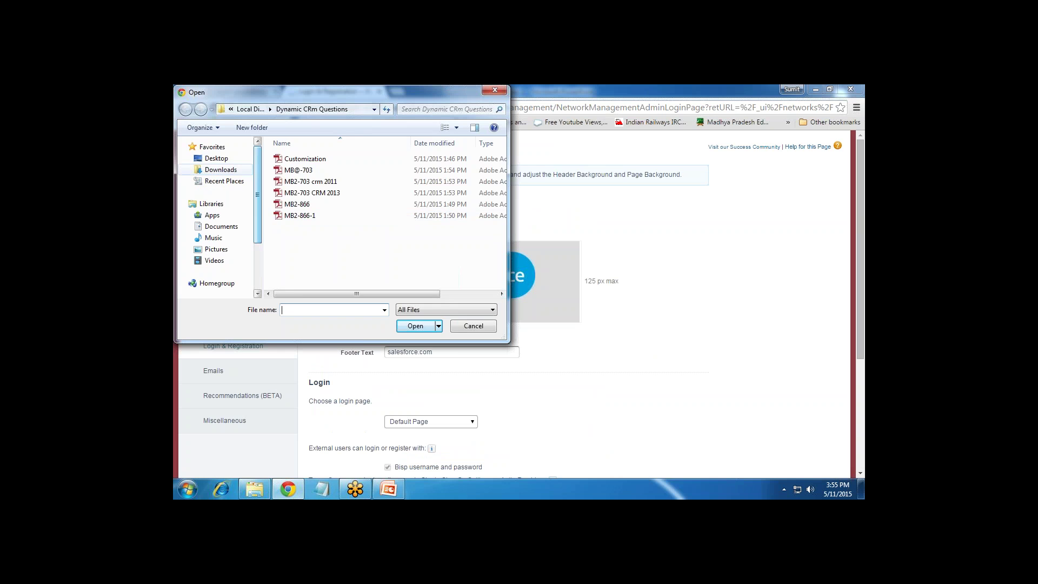
click(216, 158)
click(502, 180)
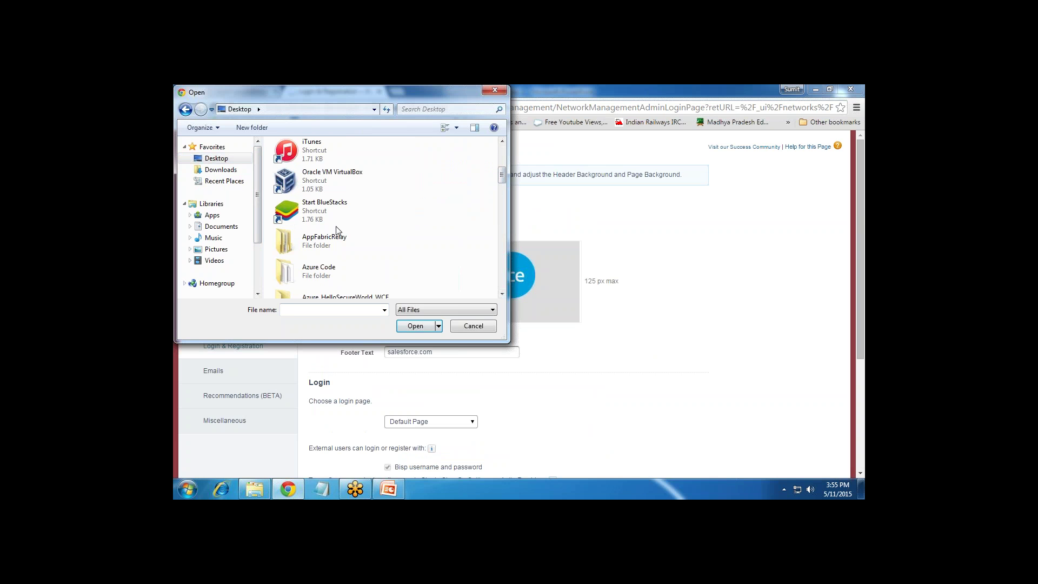
text(logo)
click(415, 326)
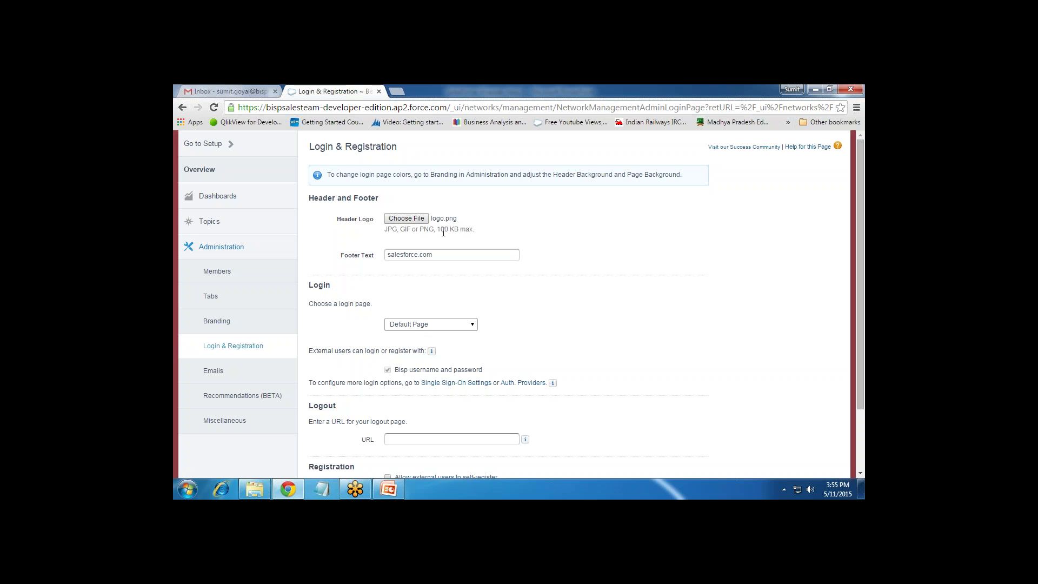
- Review the footer text, the login page choice and the login options for external users
drag(439, 229, 381, 254)
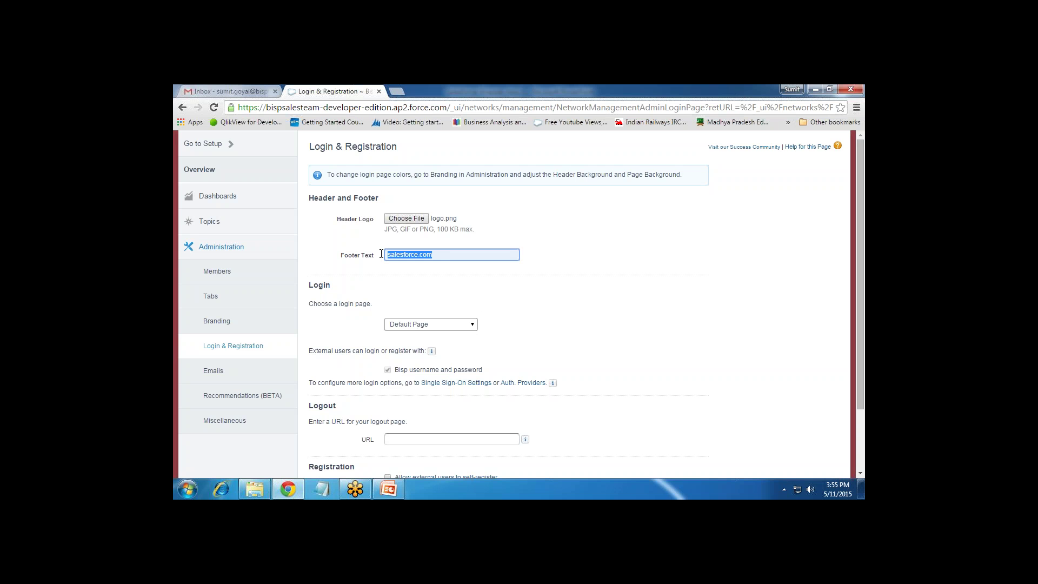
click(522, 316)
scroll(526, 313, down, 3)
drag(312, 229, 376, 227)
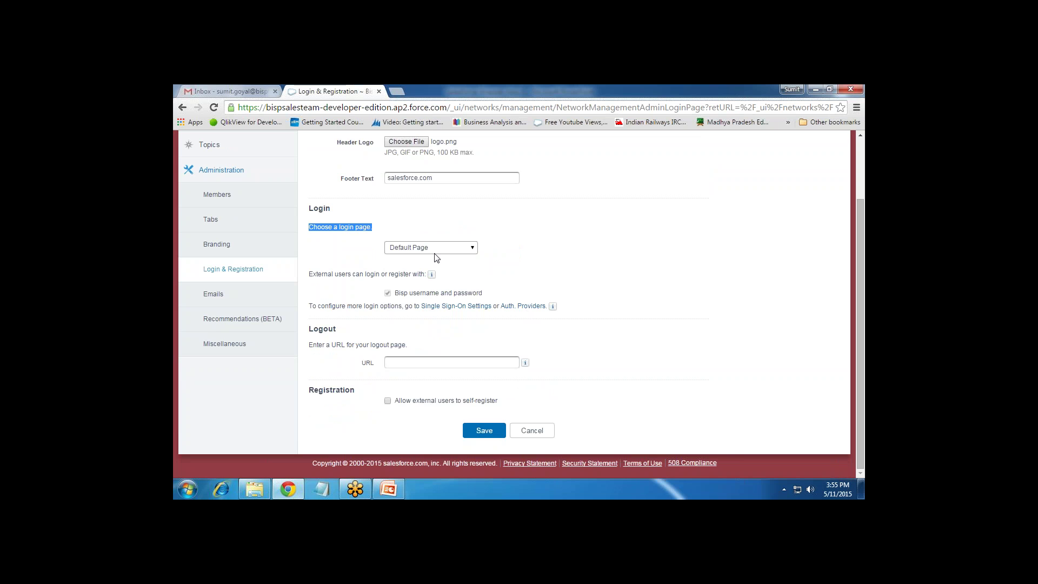
drag(317, 275, 479, 295)
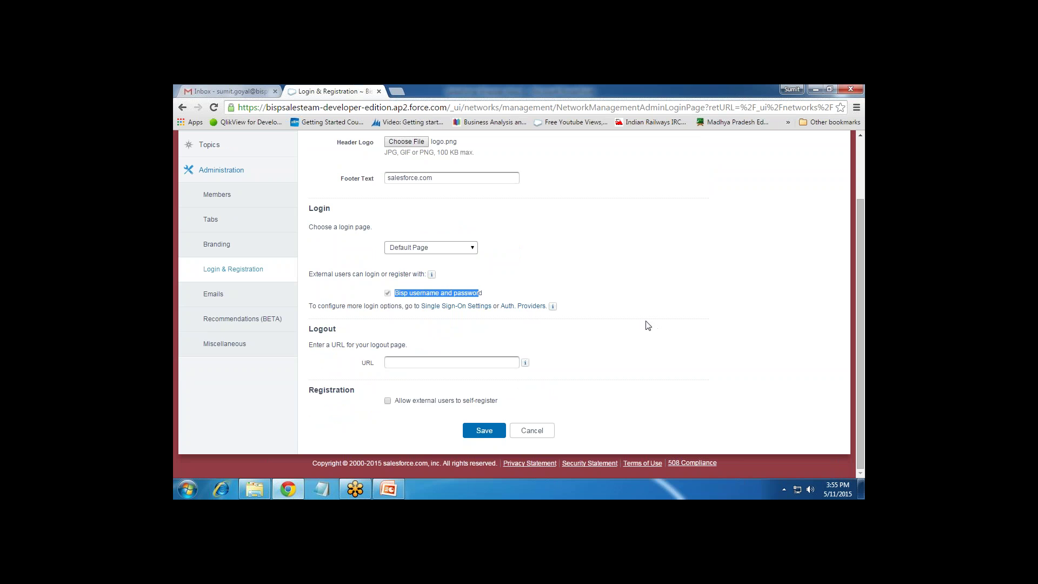
click(414, 365)
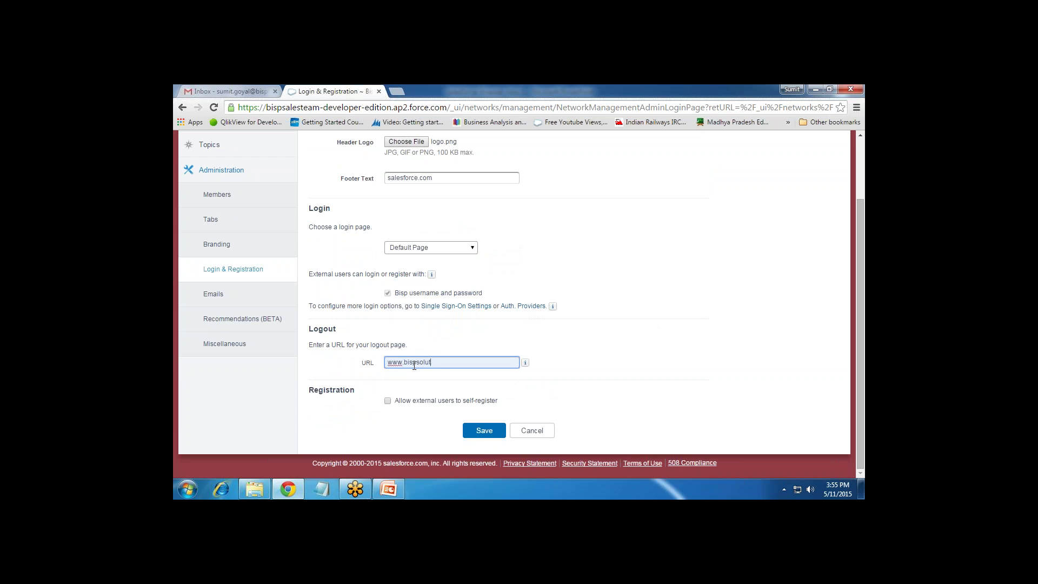
key(Return)
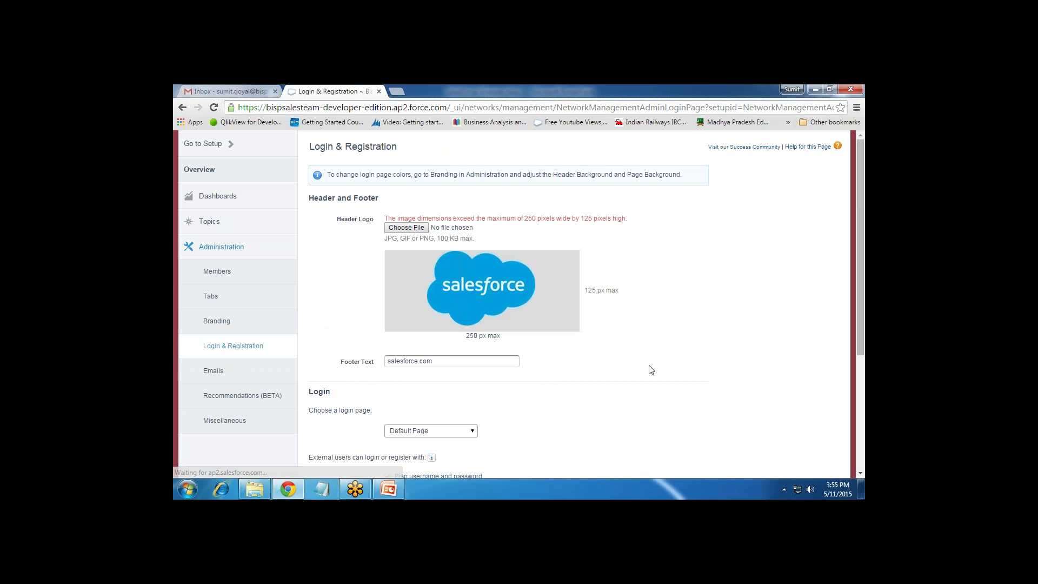
scroll(651, 370, down, 4)
scroll(651, 370, up, 4)
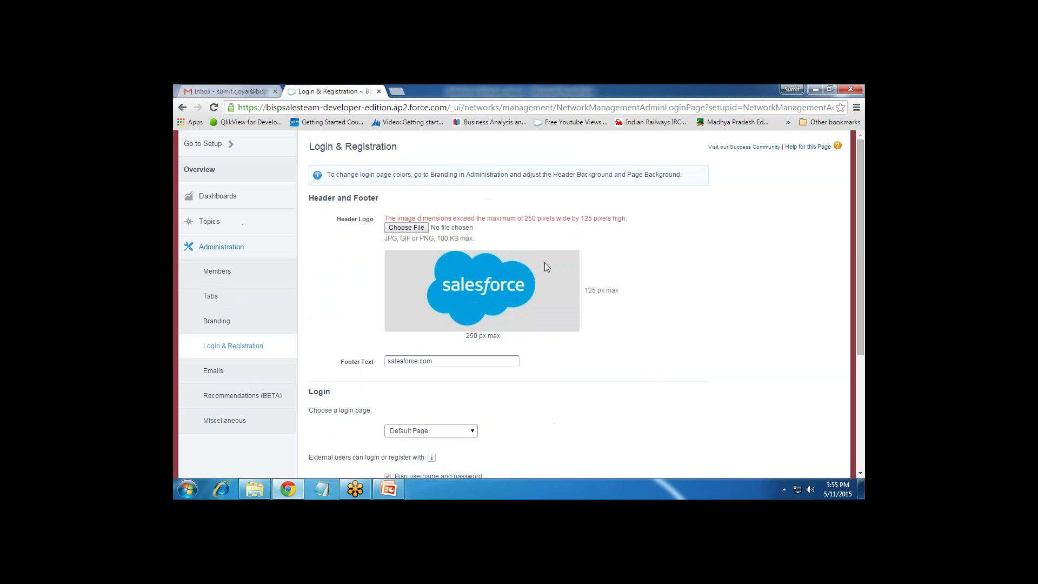
- Check the header logo's maximum image dimensions and the remaining login, logout and registration settings
drag(391, 221, 640, 218)
click(600, 226)
drag(465, 336, 520, 342)
scroll(594, 372, down, 3)
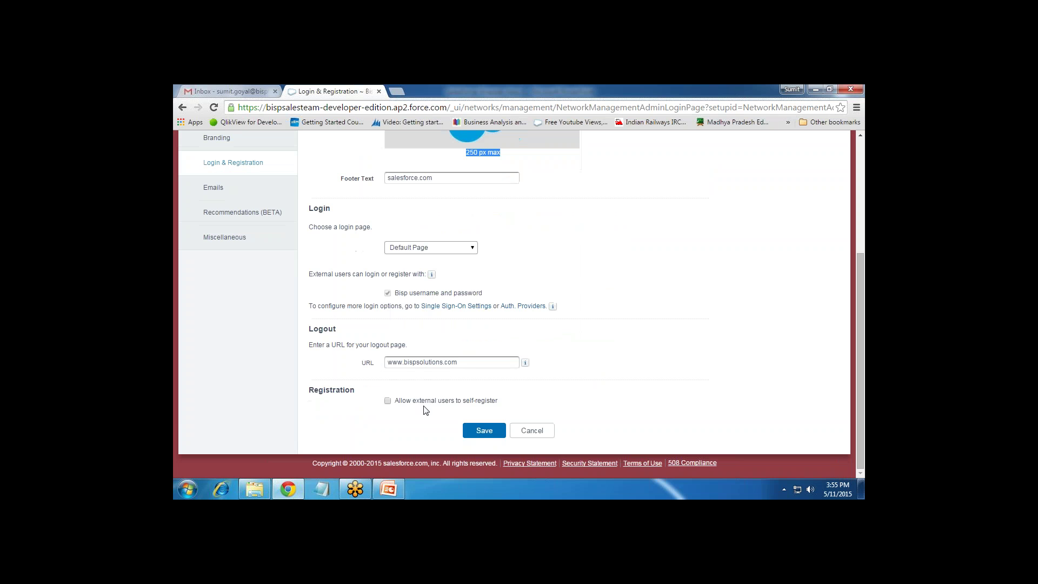
- Allow external users to self-register and, after trying the other page types, choose Default Page as the self-registration page
click(387, 402)
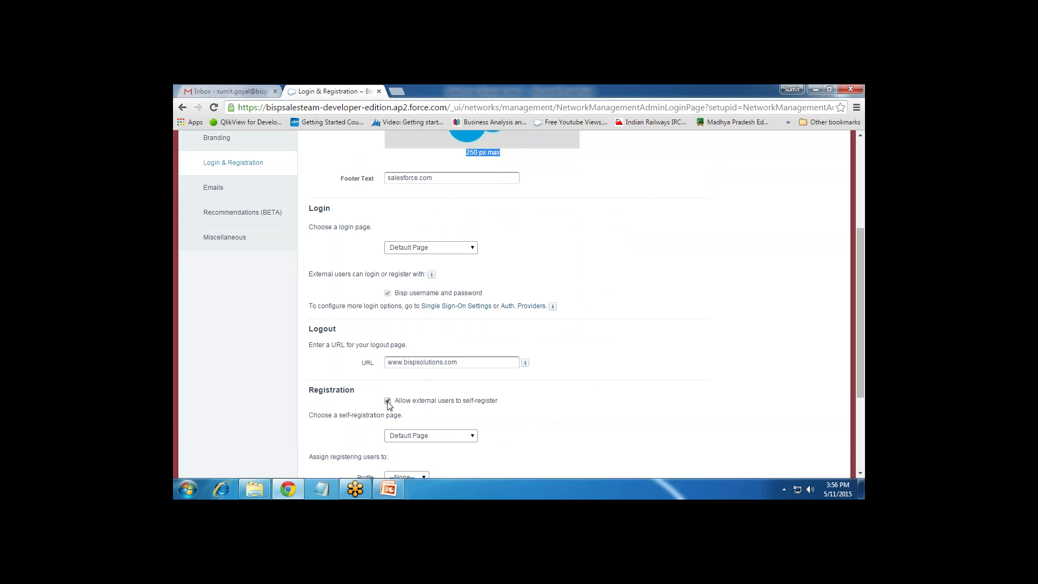
scroll(487, 424, down, 3)
click(429, 290)
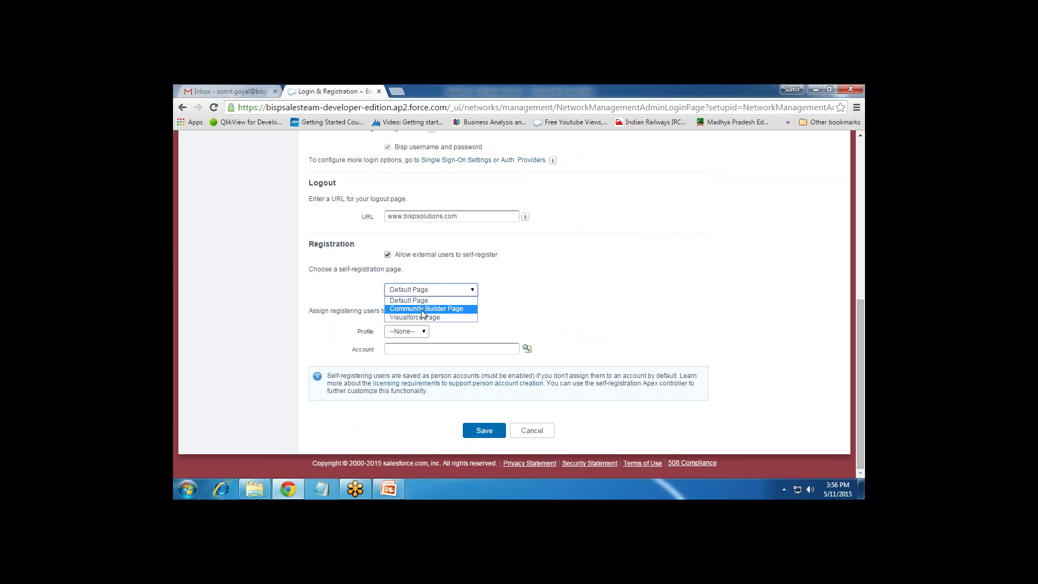
click(422, 308)
click(437, 291)
click(437, 318)
click(438, 290)
click(429, 299)
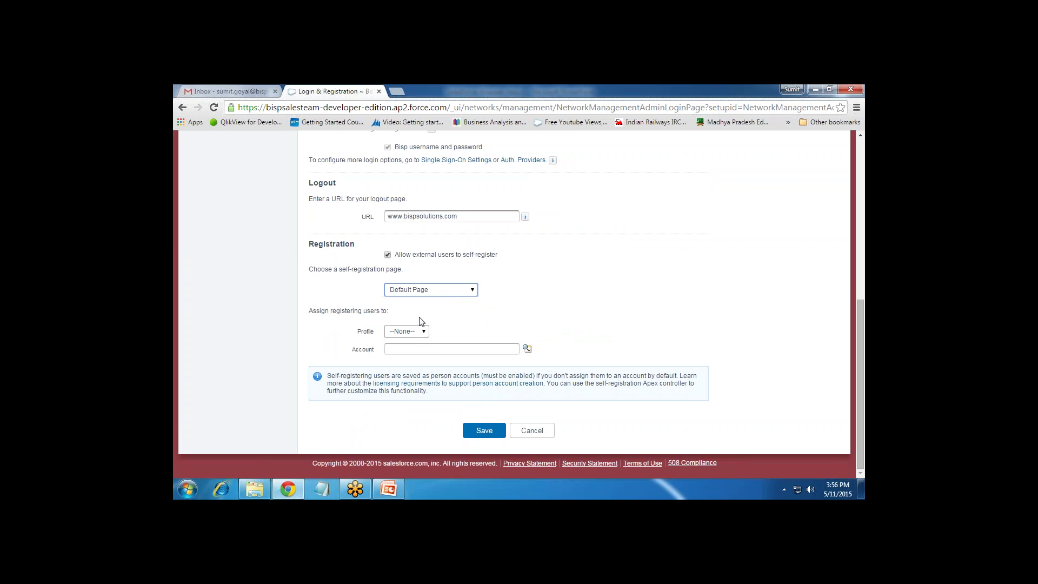
- Check the profile choices for registering users, leave the profile at None, and save the login and registration settings
click(414, 332)
click(414, 332)
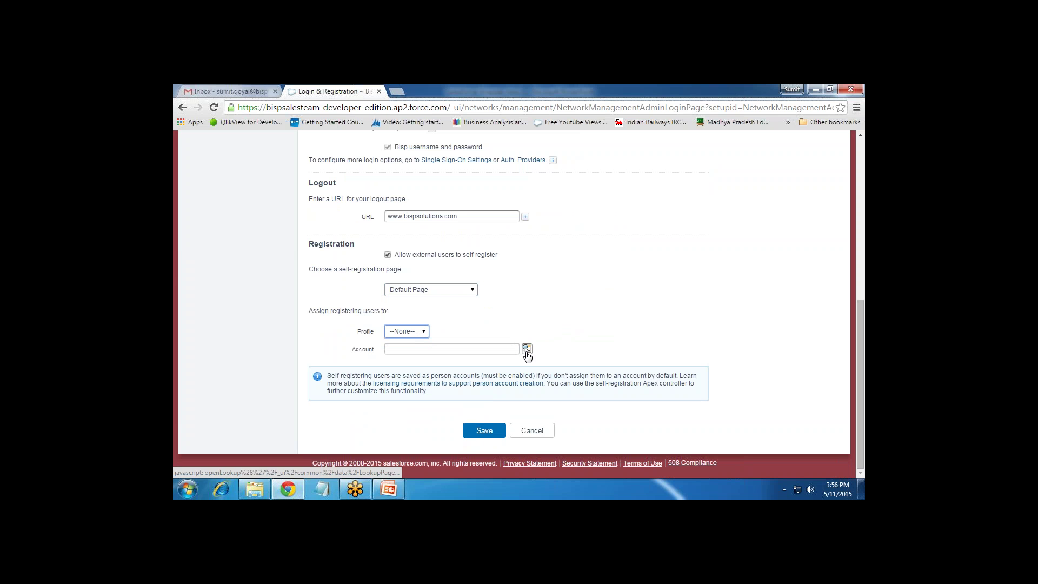
click(471, 431)
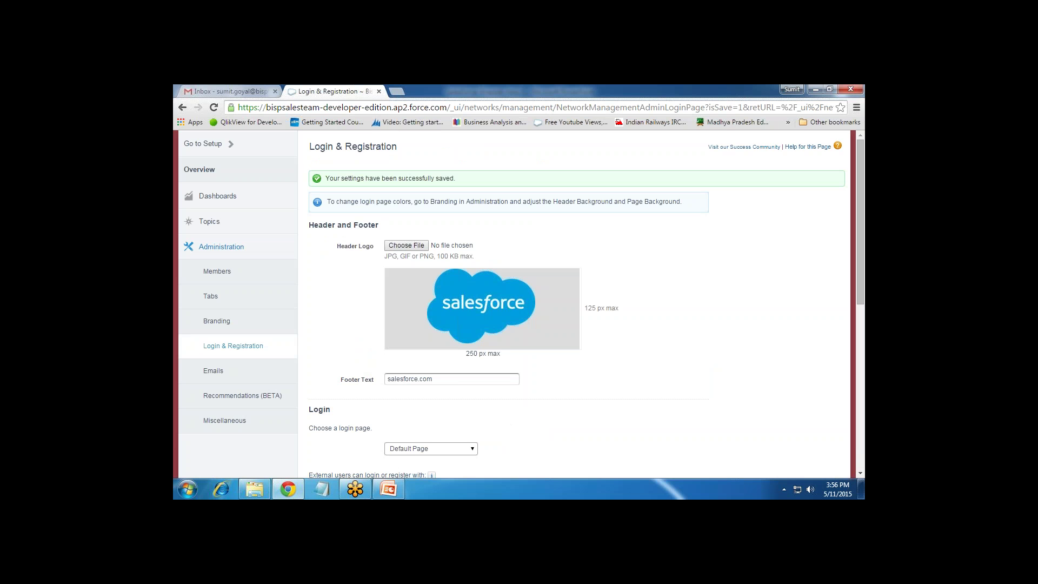
scroll(551, 409, down, 3)
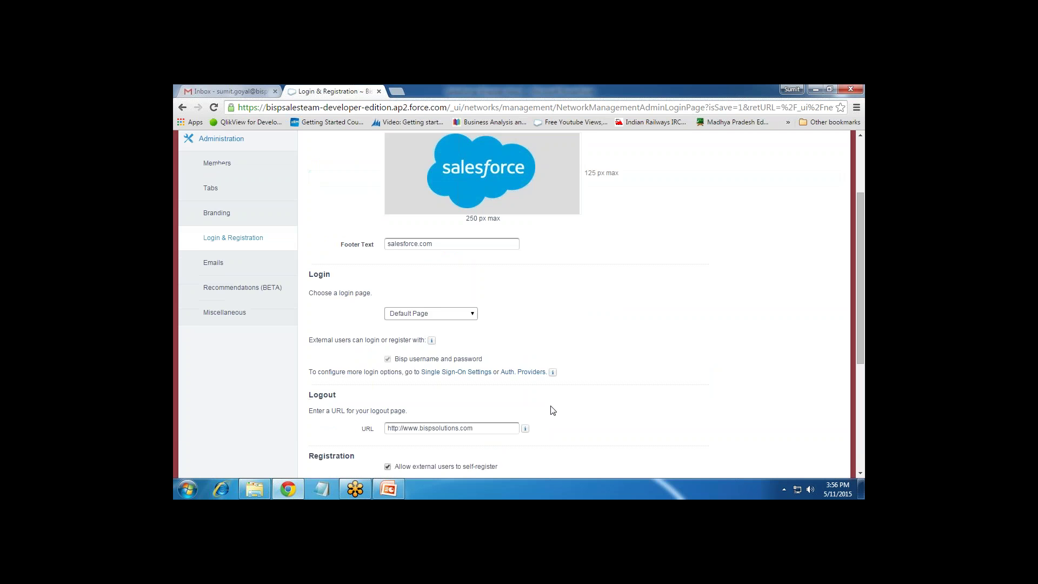
scroll(551, 410, up, 1)
- Review the community's email settings: sender name and address, Chatter email branding, and the welcome and password email templates
click(213, 263)
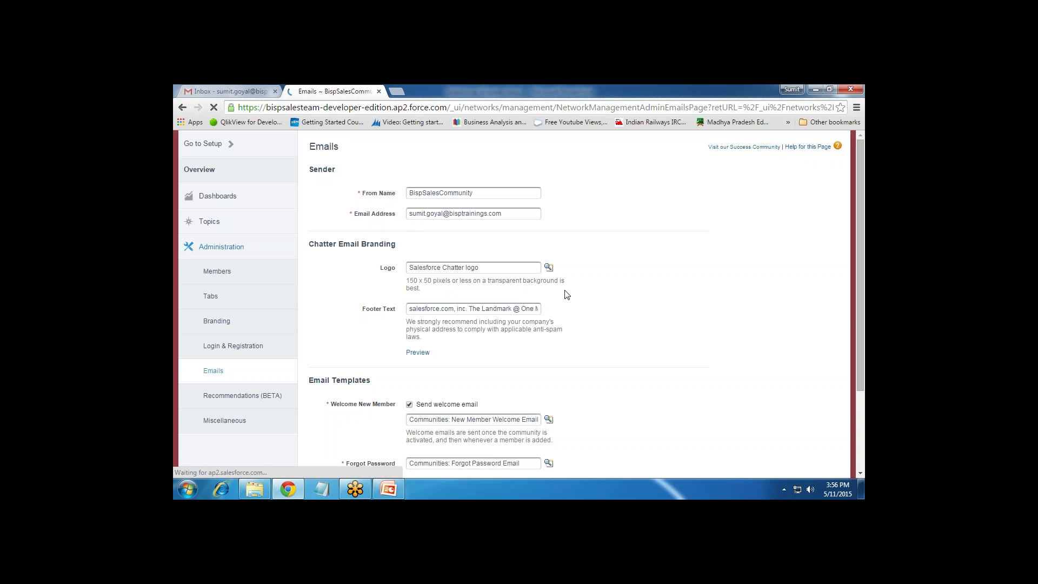
drag(491, 199, 392, 195)
drag(504, 215, 400, 211)
click(630, 311)
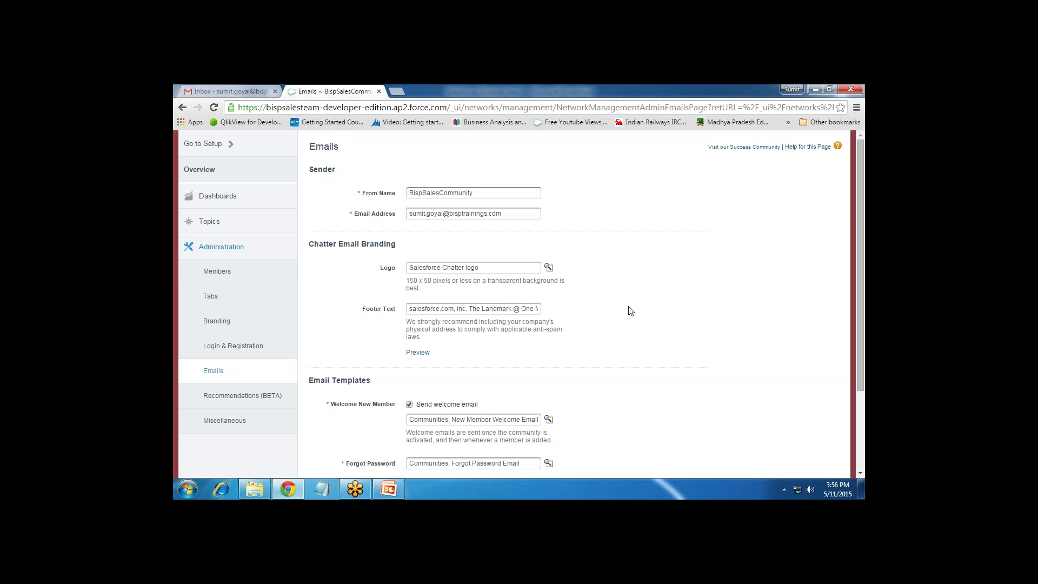
drag(503, 214, 399, 206)
scroll(649, 389, down, 3)
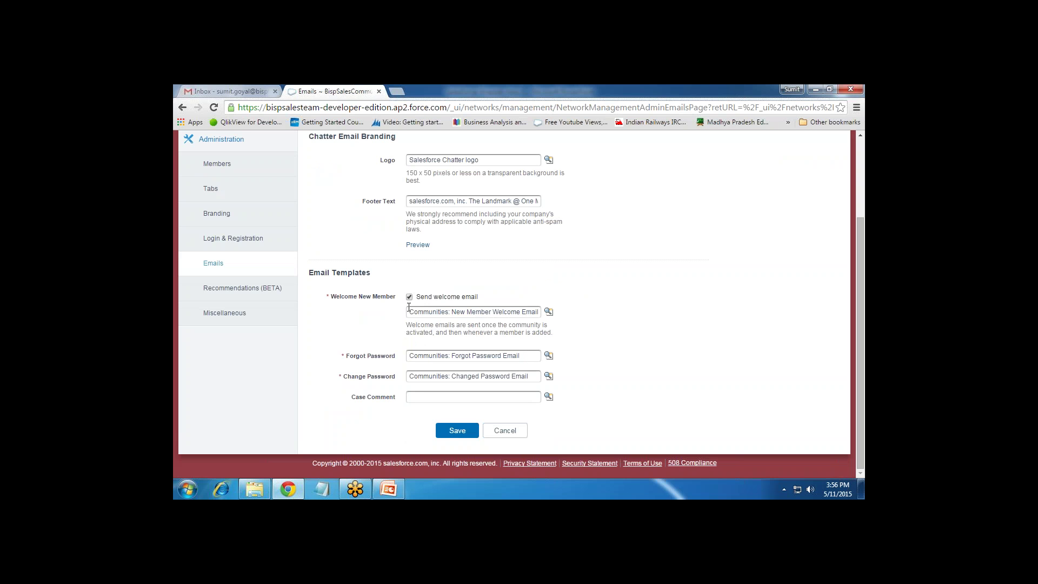
click(435, 313)
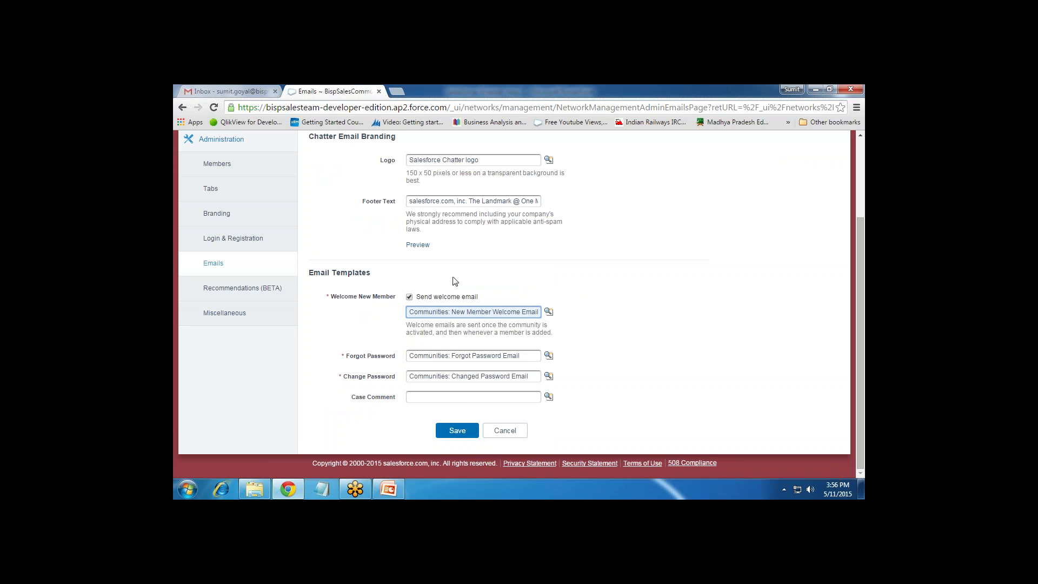
- In the Miscellaneous settings, enable nickname display, access without login, flagging of content by members and knowledgeable people on topics, and save
click(226, 313)
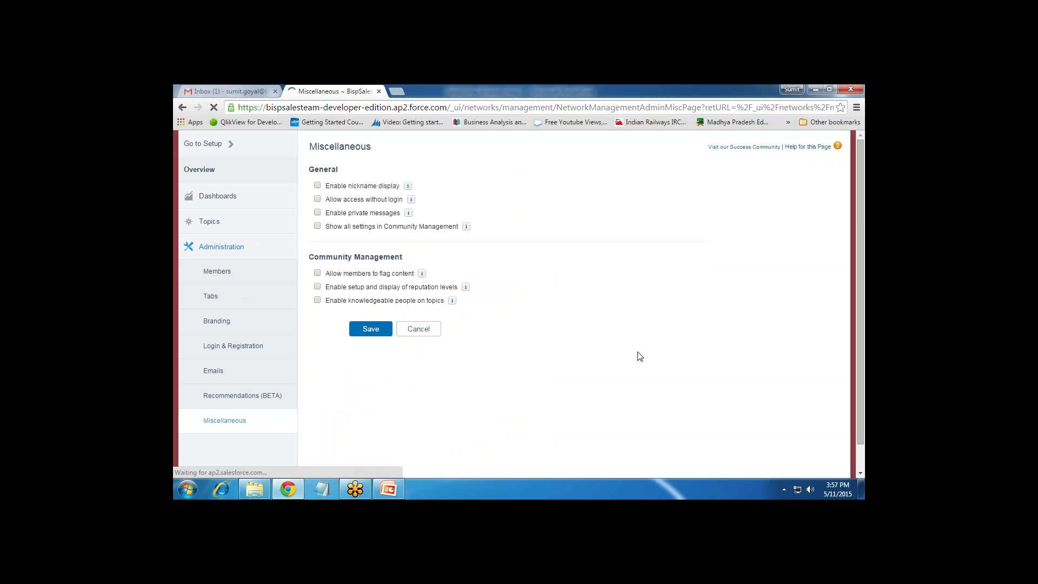
click(317, 186)
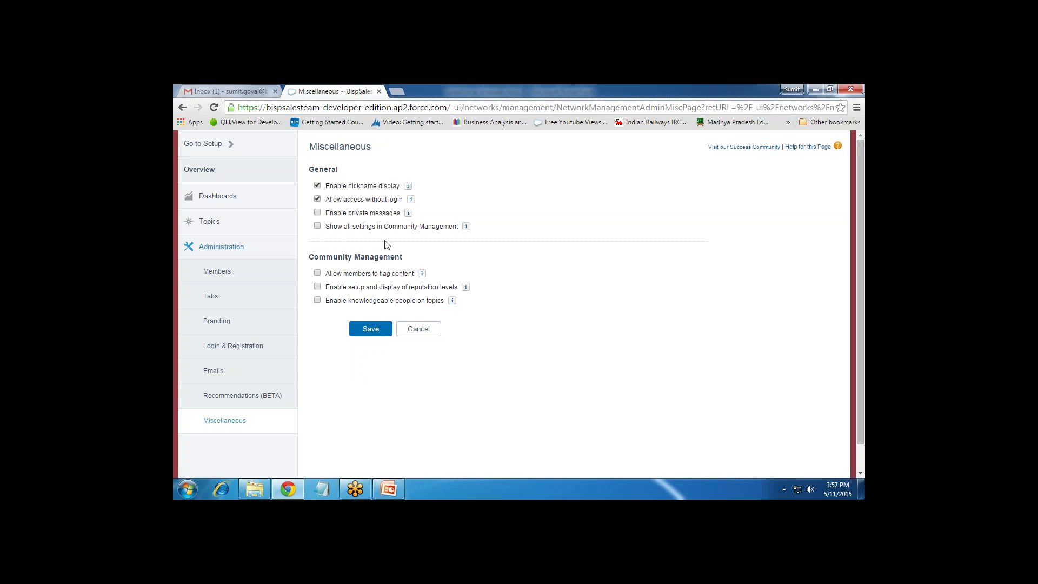
click(317, 274)
click(370, 331)
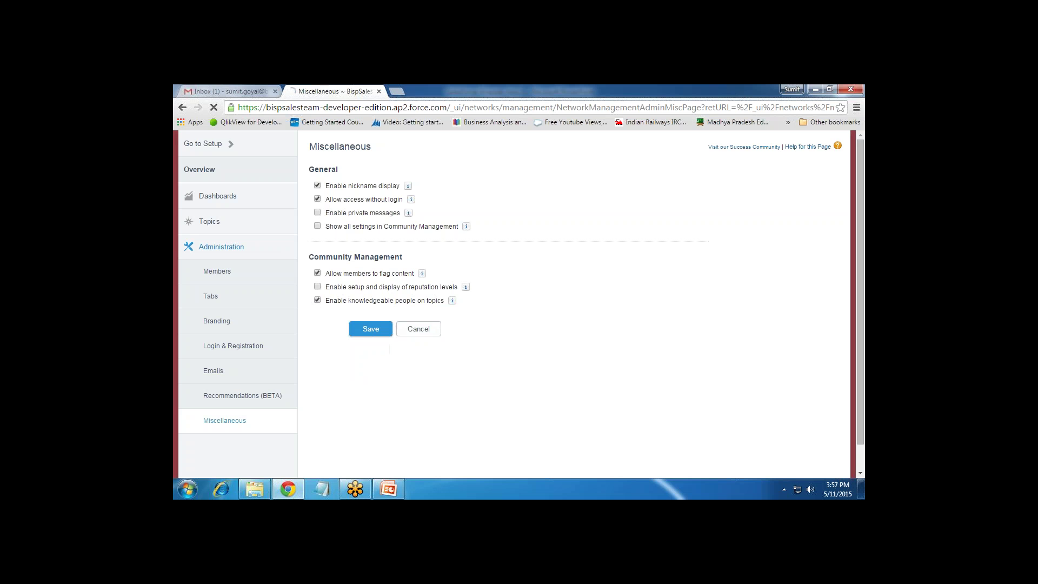
- Examine the dashboard mapping settings, including the dashboards offered for Overview, and open the Topic Management page
click(213, 197)
click(215, 221)
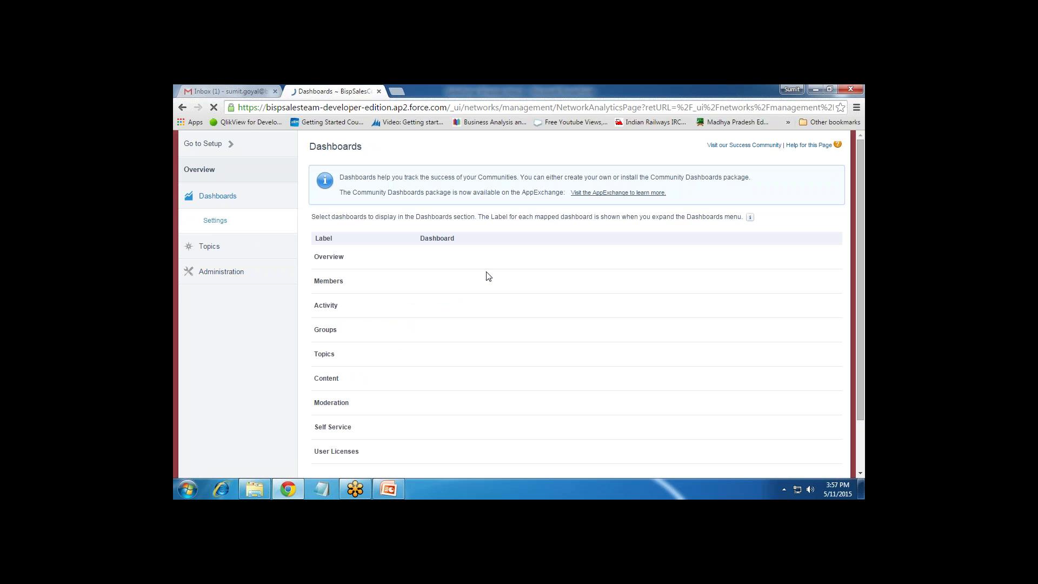
click(227, 91)
click(318, 91)
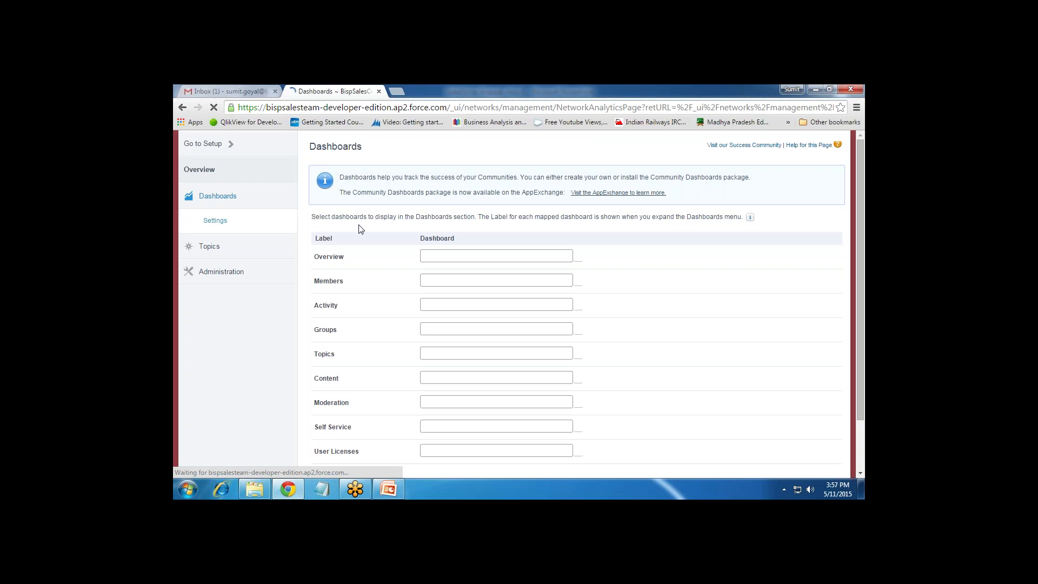
scroll(656, 315, down, 3)
scroll(657, 316, up, 3)
scroll(657, 316, down, 3)
scroll(657, 315, up, 3)
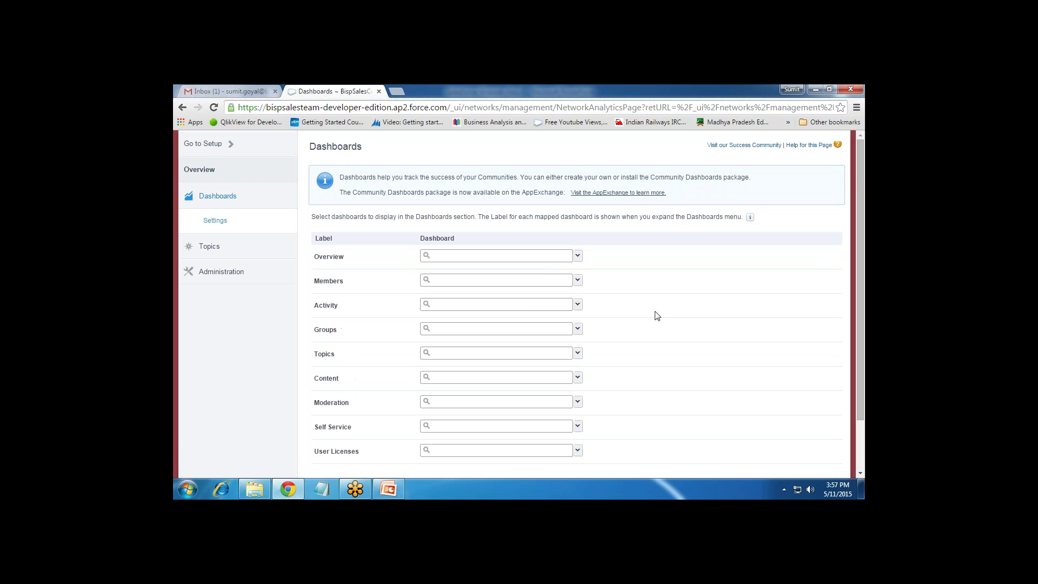
click(578, 256)
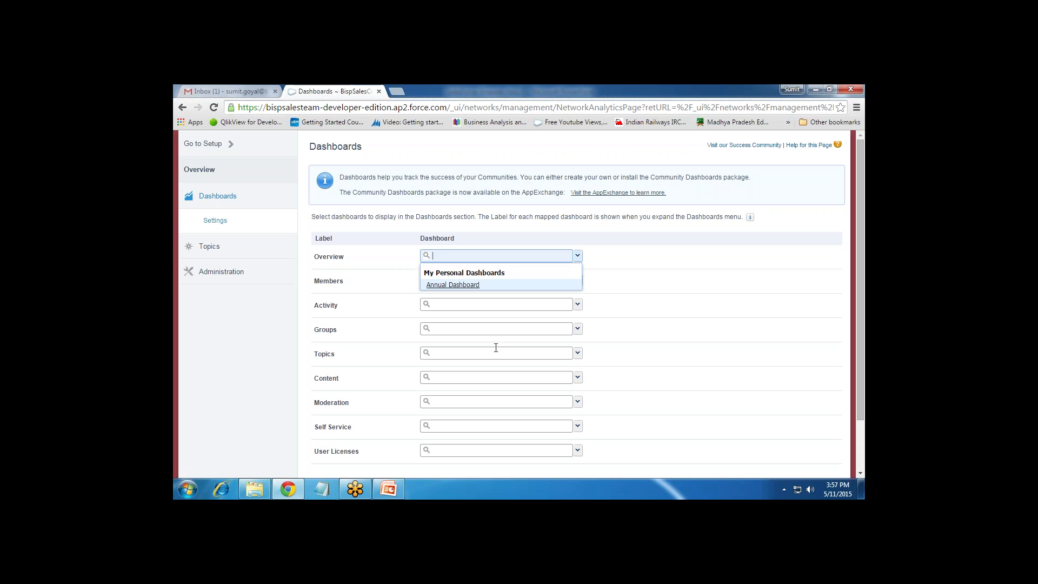
click(598, 264)
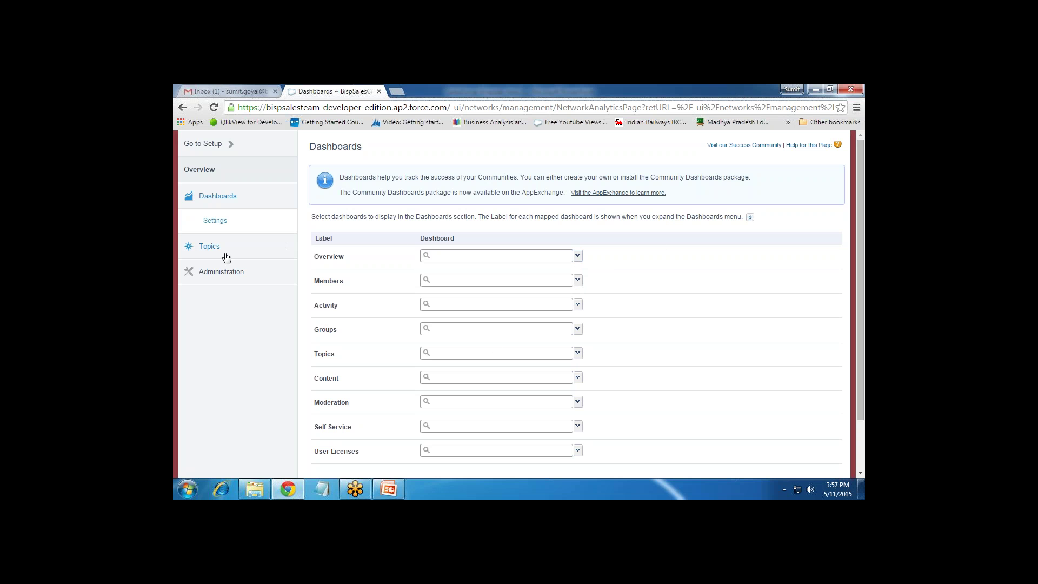
click(210, 247)
click(226, 270)
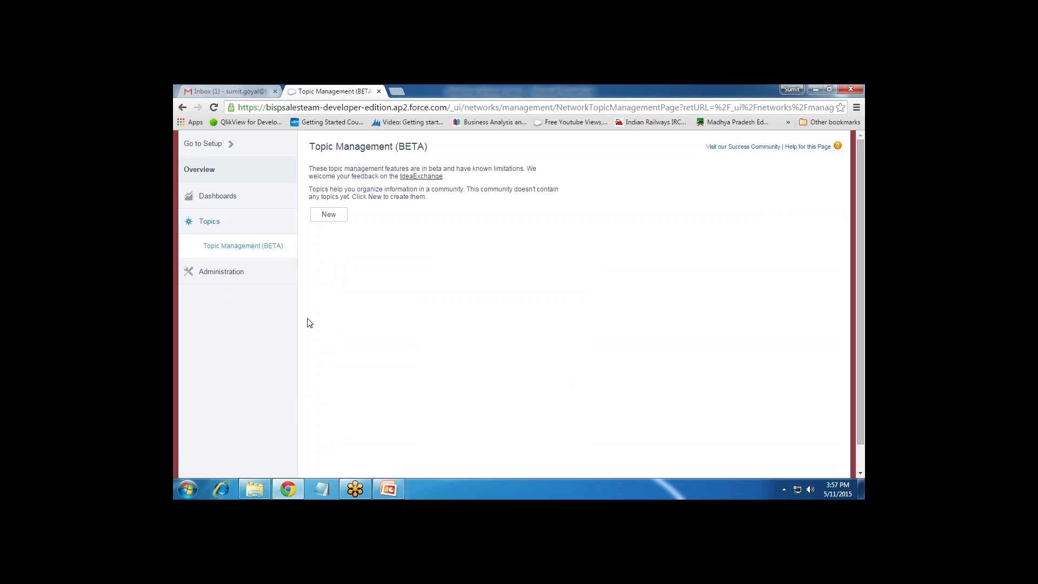
- Reopen BispSalesCommunity from the Communities list in Setup and activate the community
click(206, 144)
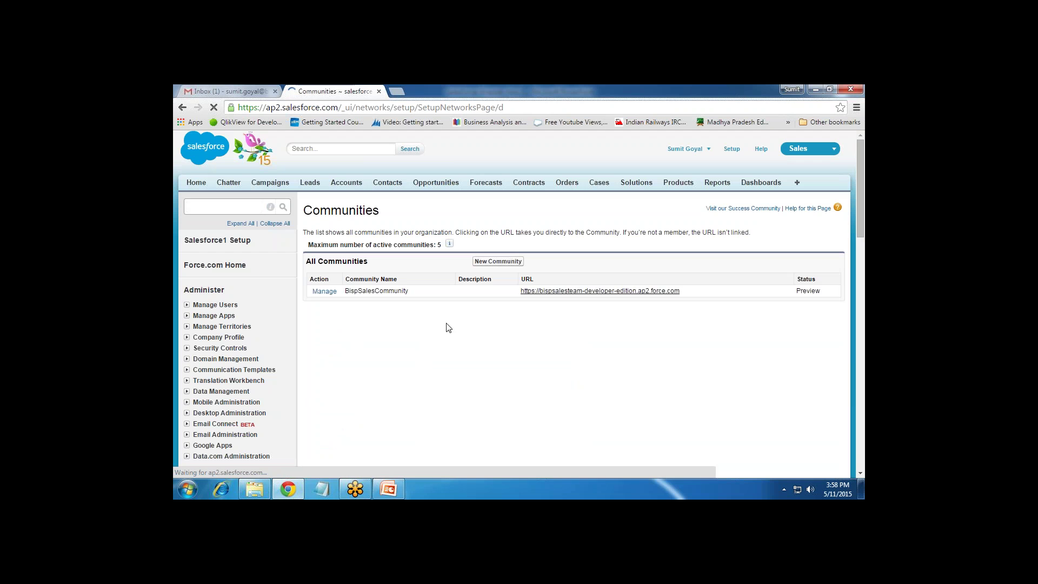
click(578, 292)
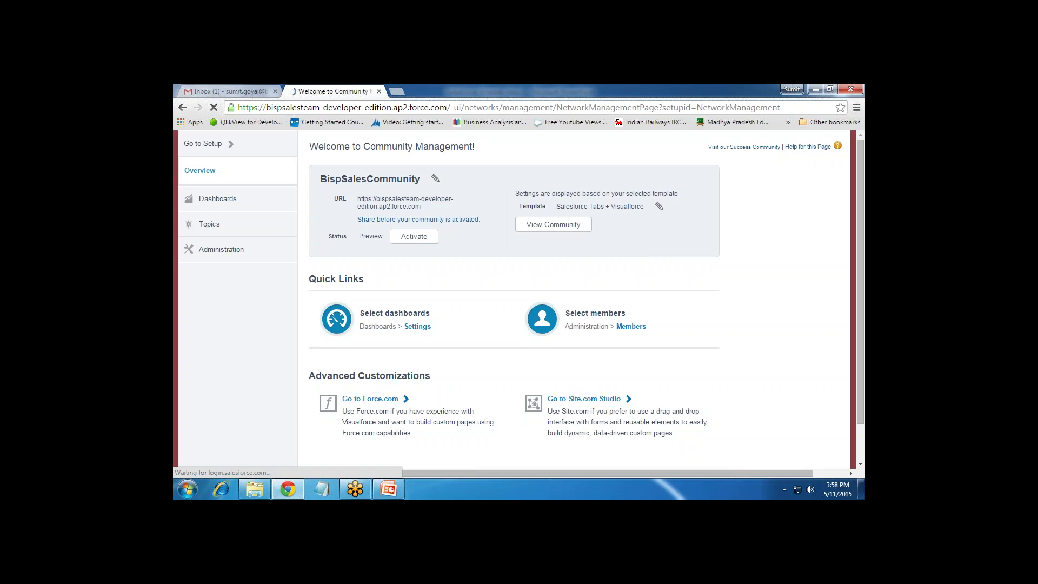
click(422, 238)
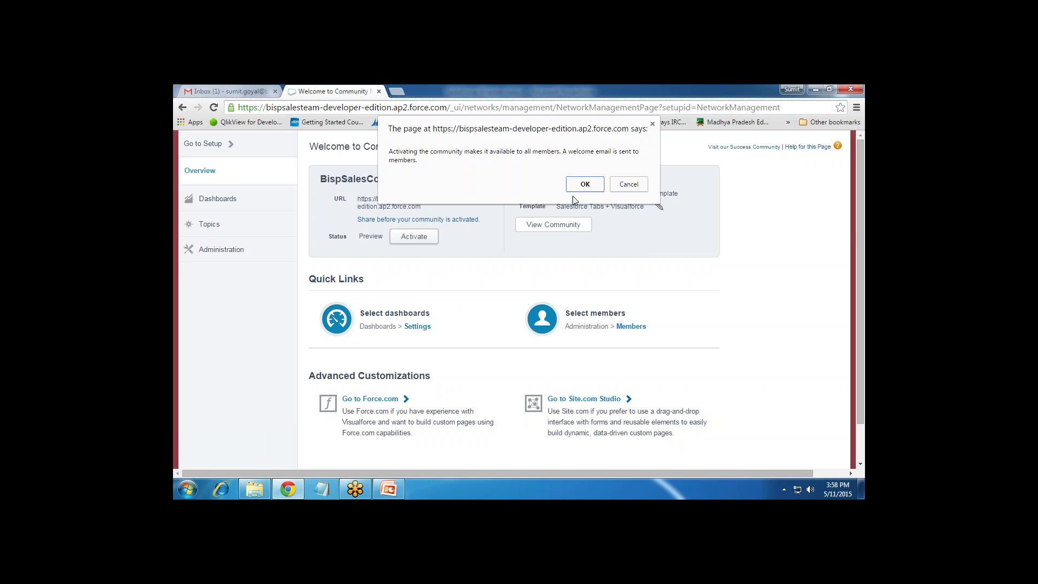
click(585, 185)
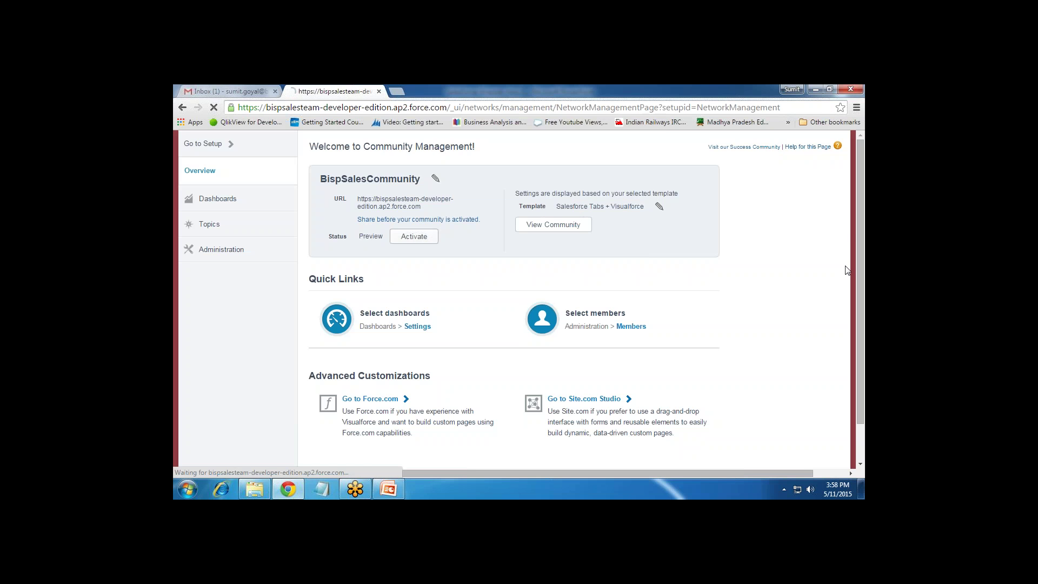
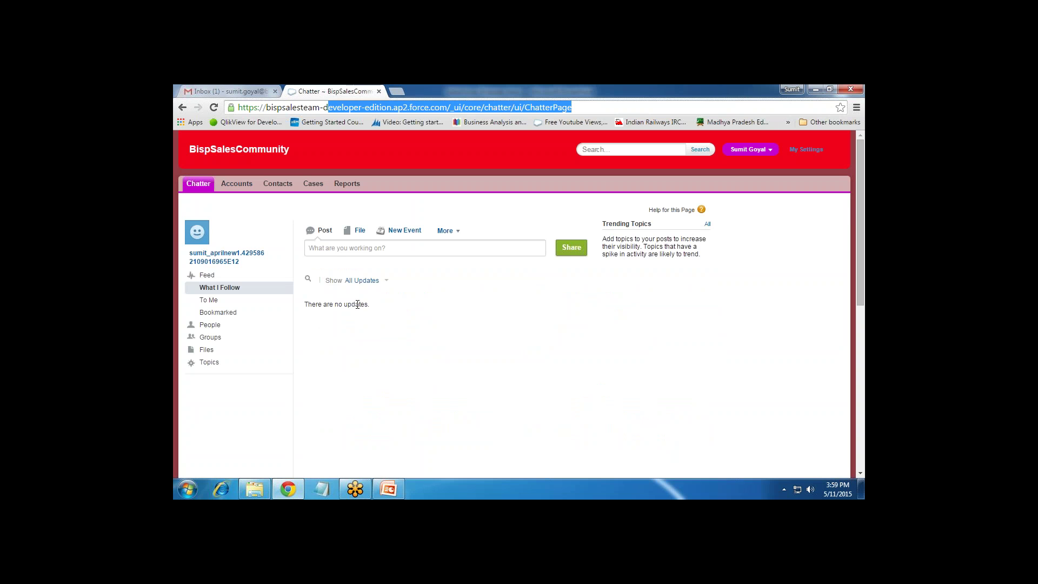
- Share the Chatter post "Tomorrow Meeting is at 5 PM" with My Followers in the community and check it in the feed
click(350, 250)
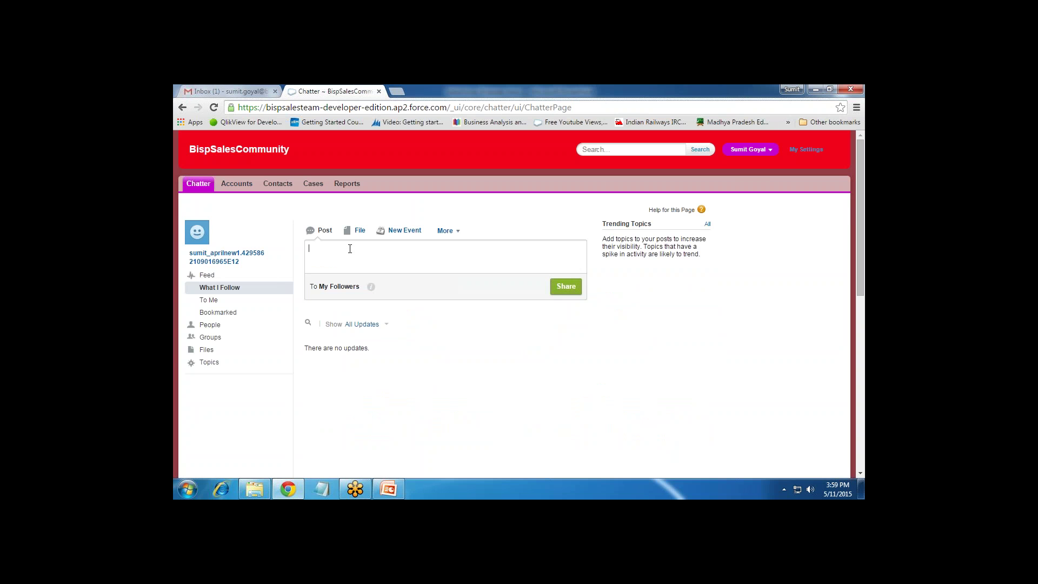
text(Tomorrrow)
key(BackSpace)
key(BackSpace)
key(BackSpace)
text(row Meeting is at 6 PM)
click(559, 285)
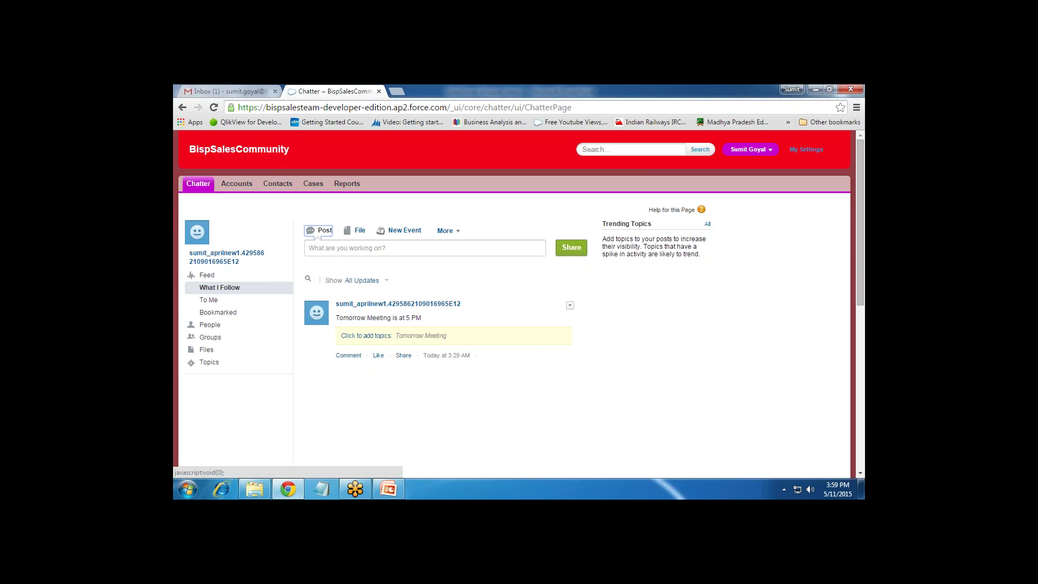
drag(447, 325, 333, 318)
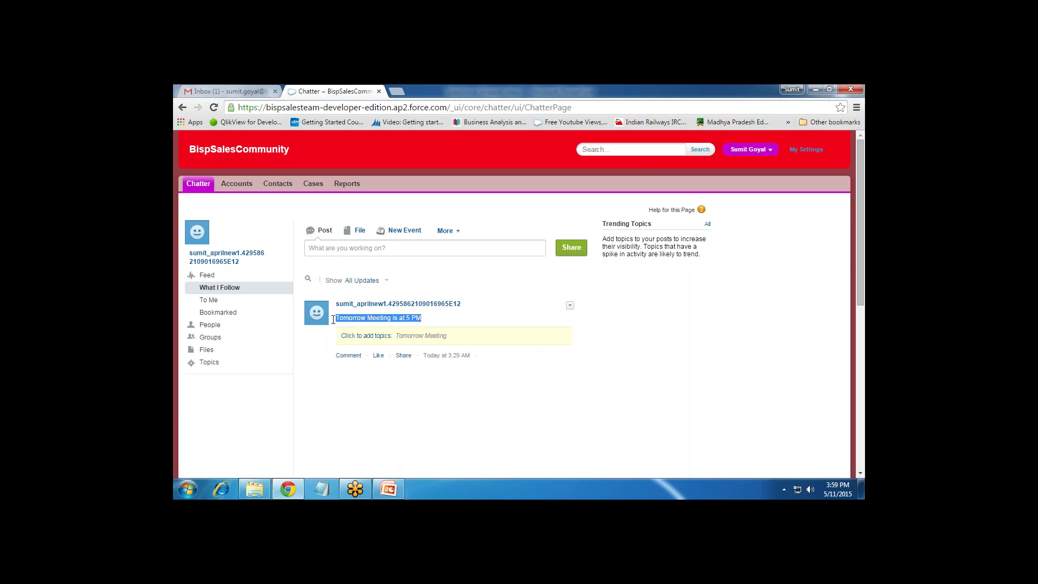
click(333, 379)
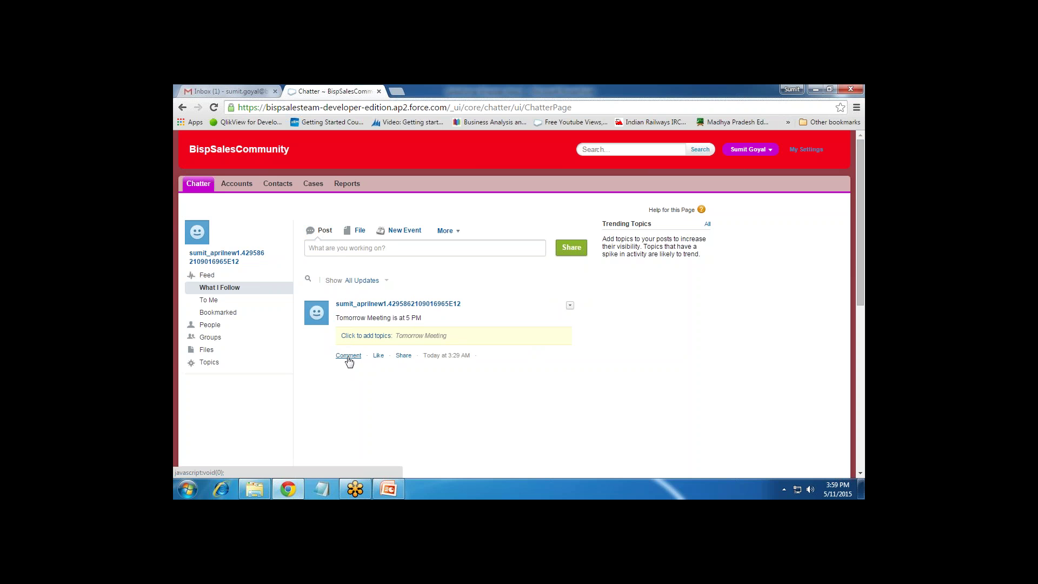
- Examine the file-sharing options and the additional publisher actions on the community's Chatter page
click(358, 231)
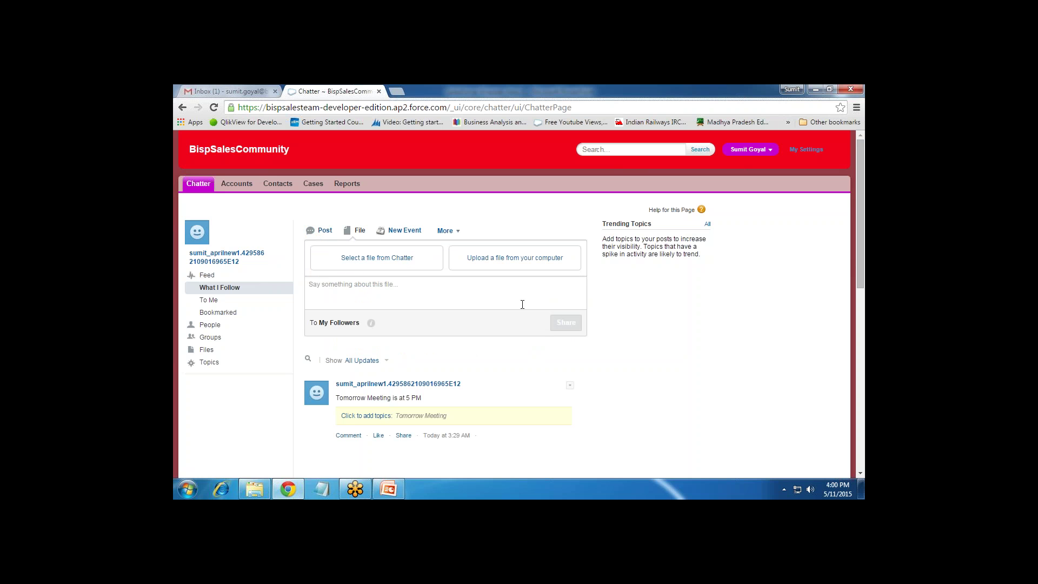
click(453, 231)
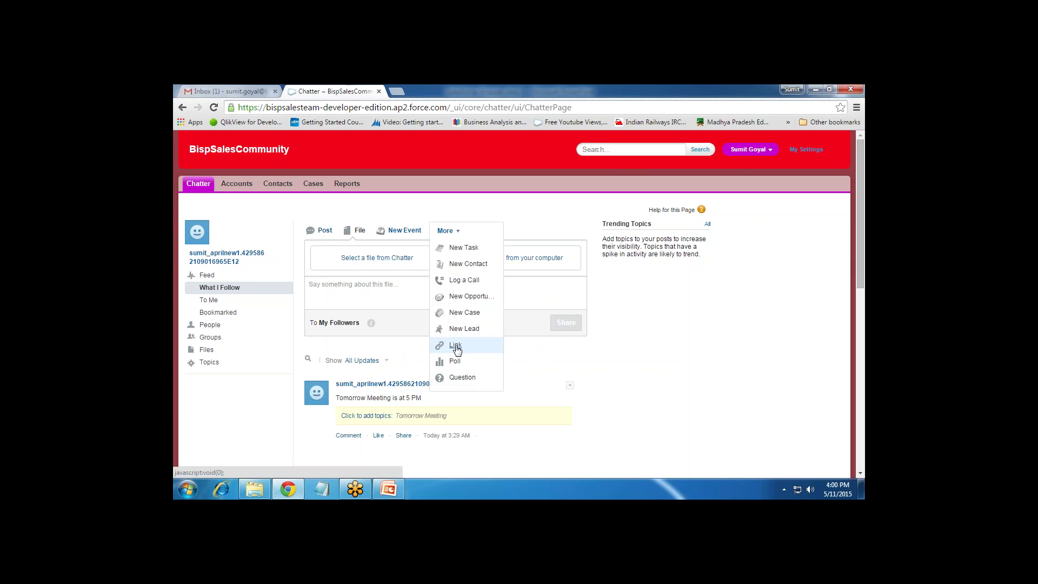
click(363, 208)
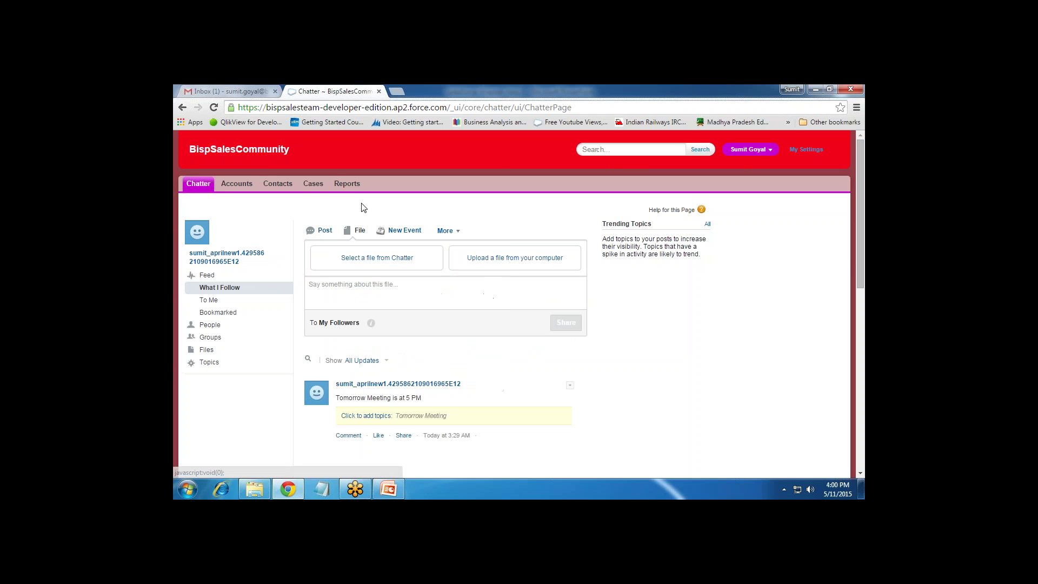
- View the community's Cases page, return to Chatter, and check the options in the user's account menu
click(313, 183)
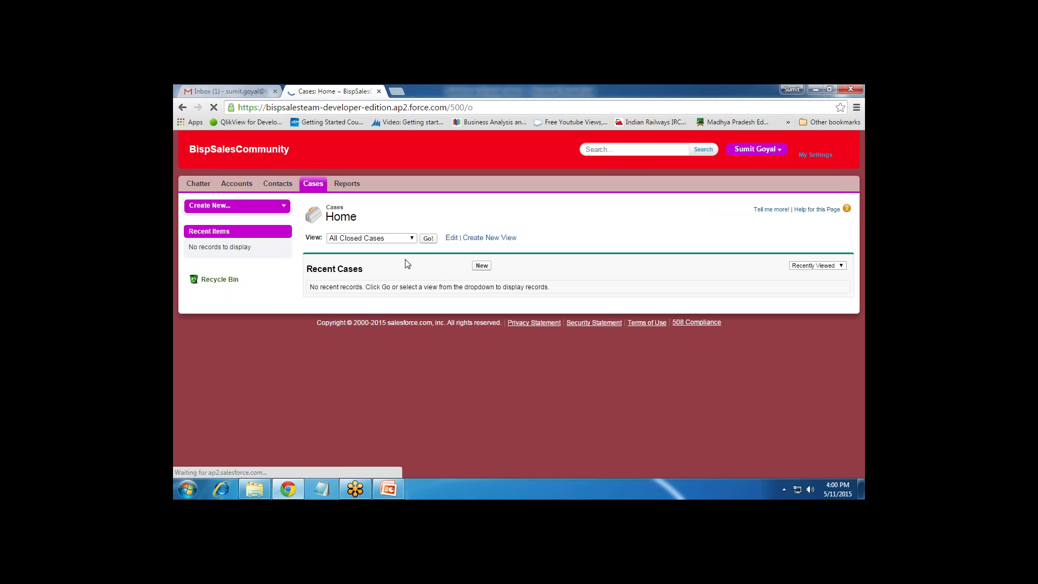
click(198, 184)
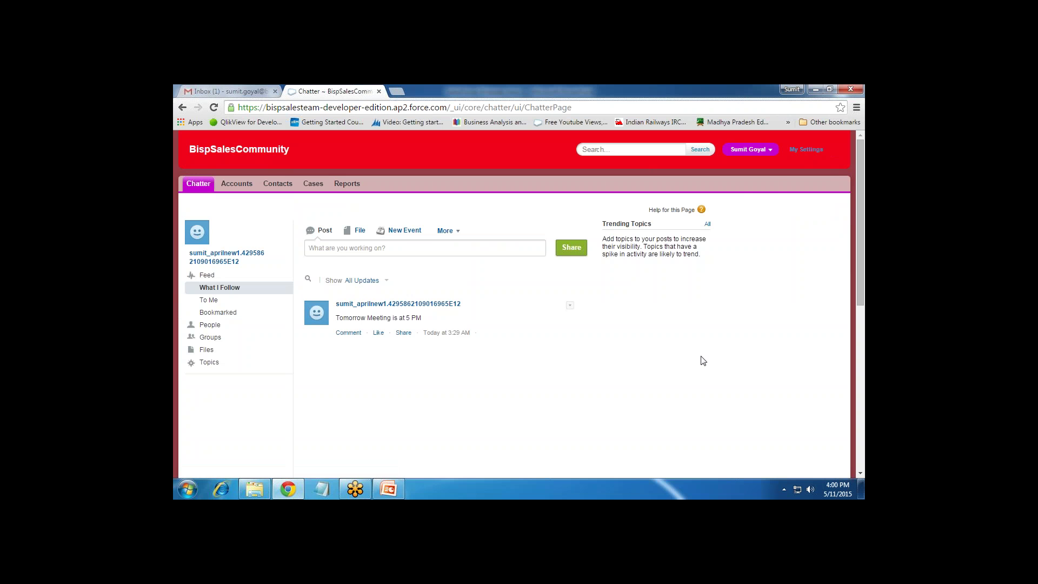
click(769, 151)
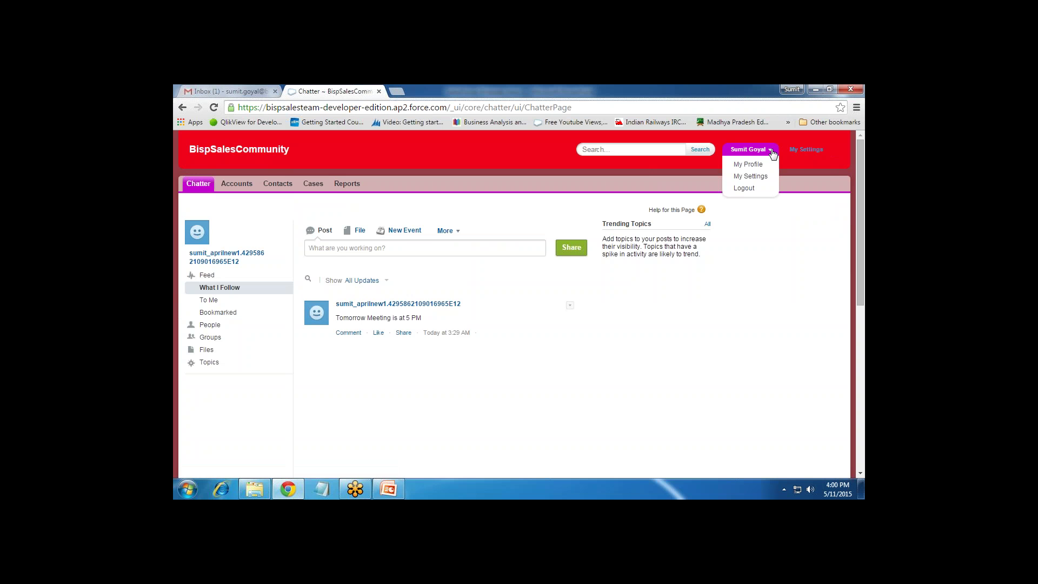
click(742, 263)
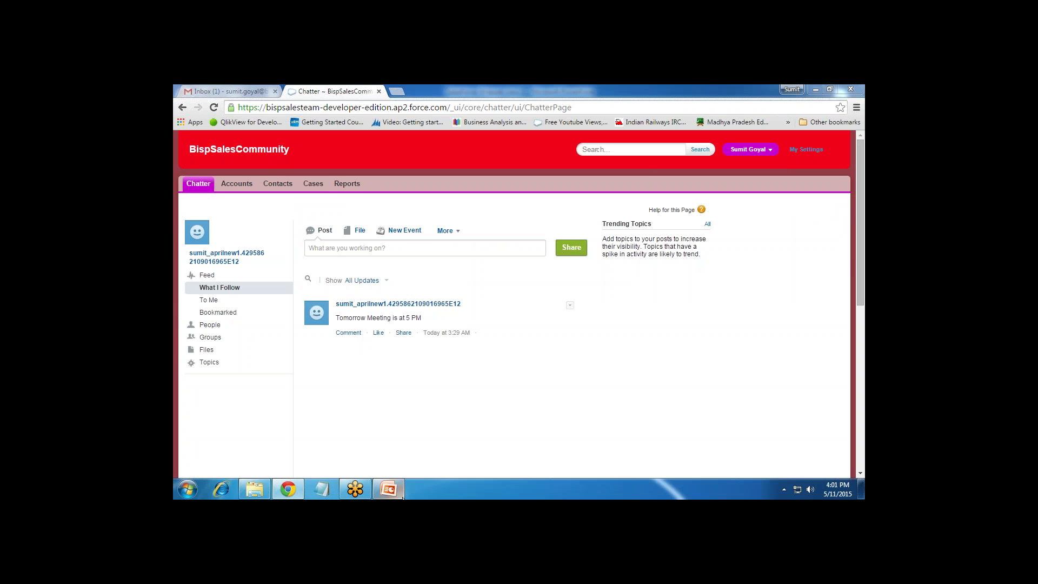
- Switch to the PowerPoint presentation with the "How to setup Community in Salesforce" slide
mouse_move(391, 493)
click(388, 489)
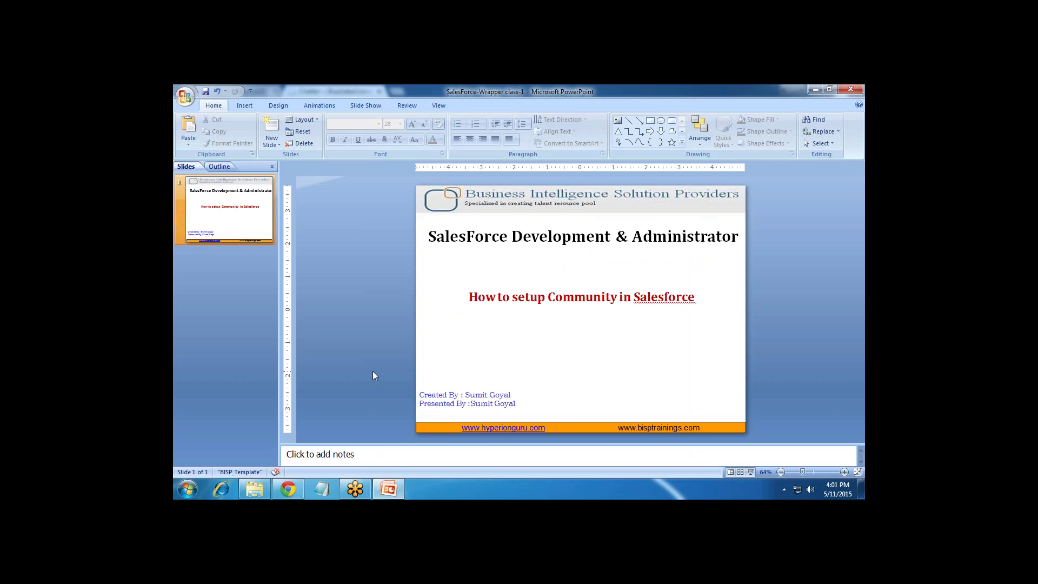